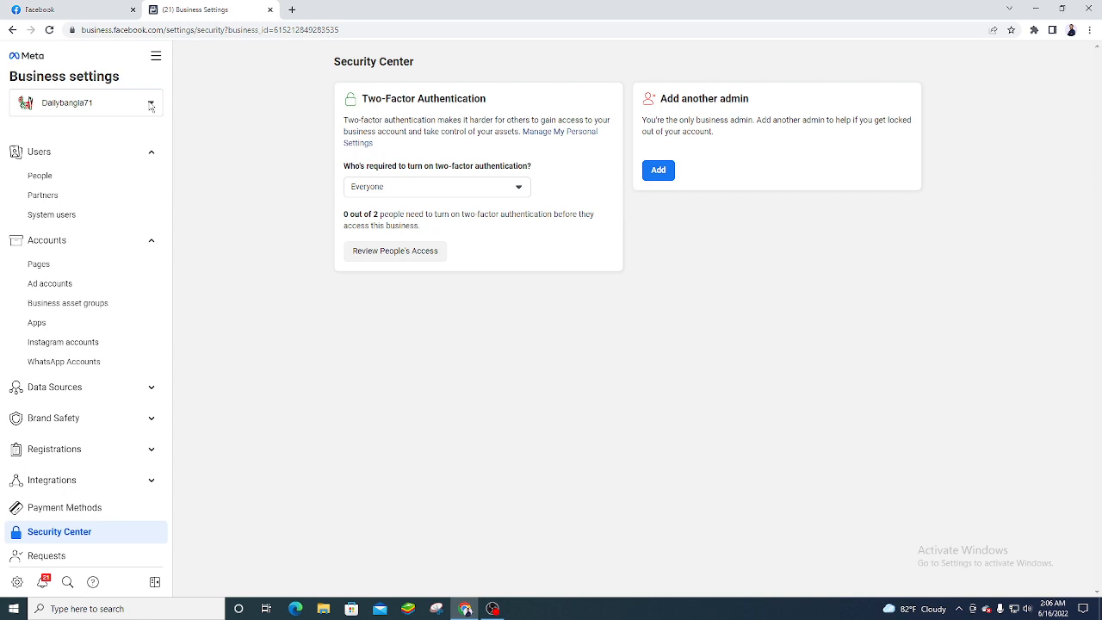
# Step: Open the Apps settings of the Dailybangla71 business and start creating a new app ID
pyautogui.scroll(-1, 101, 423)
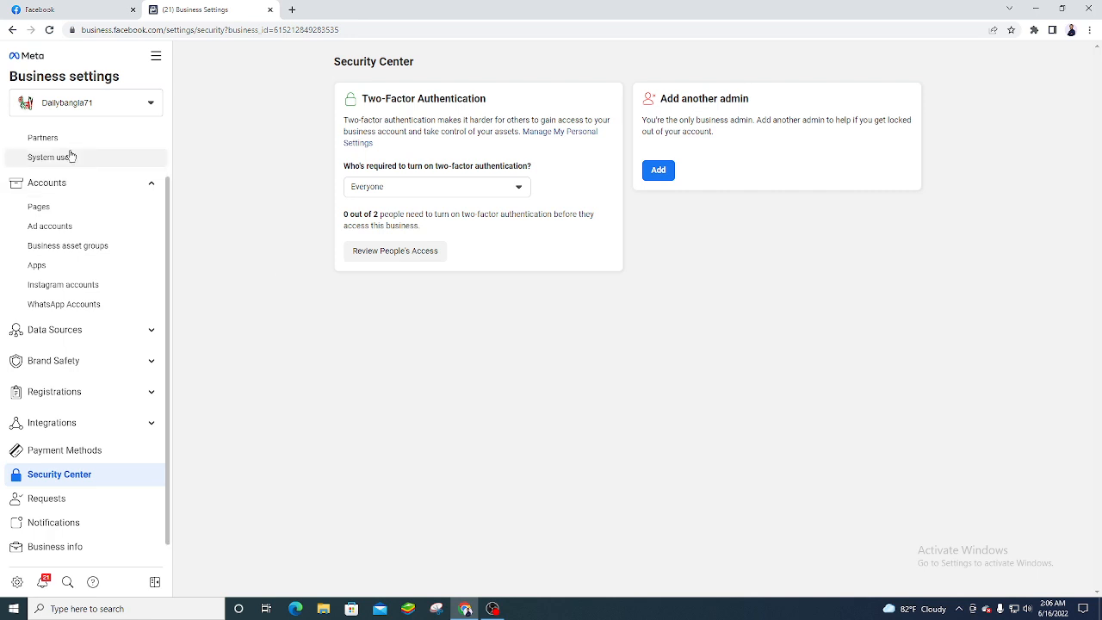
pyautogui.scroll(1, 70, 244)
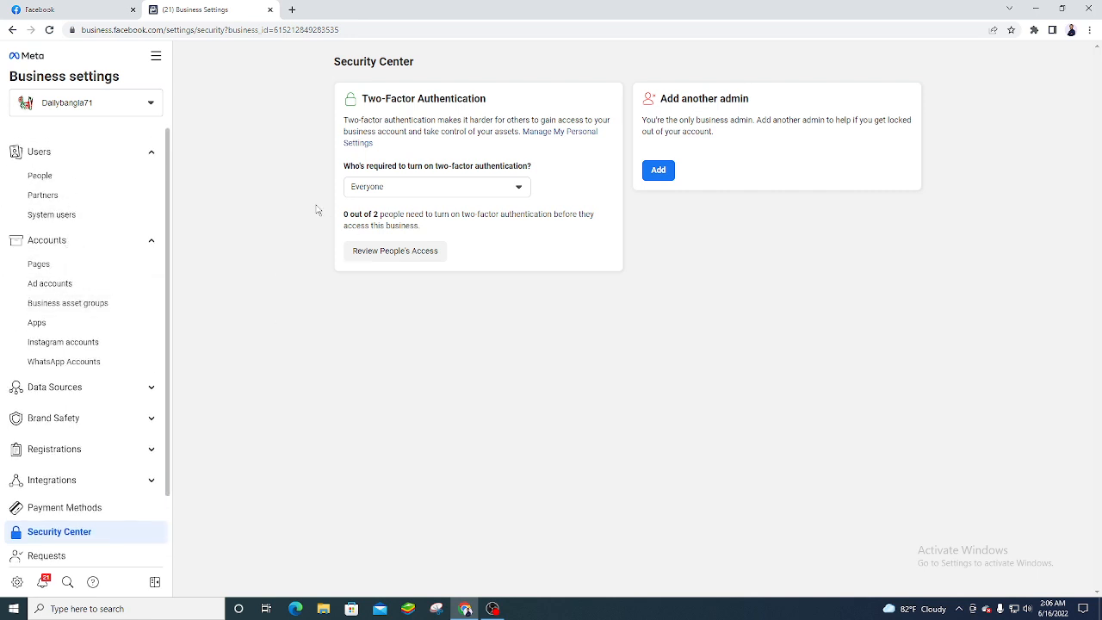
pyautogui.scroll(-1, 89, 216)
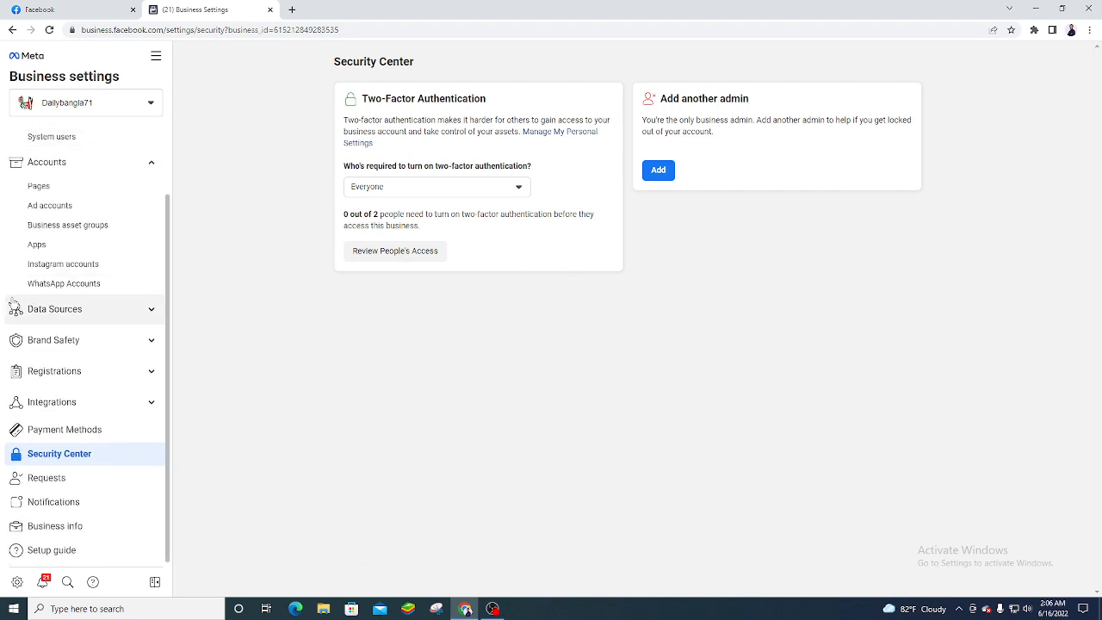
pyautogui.scroll(1, 17, 306)
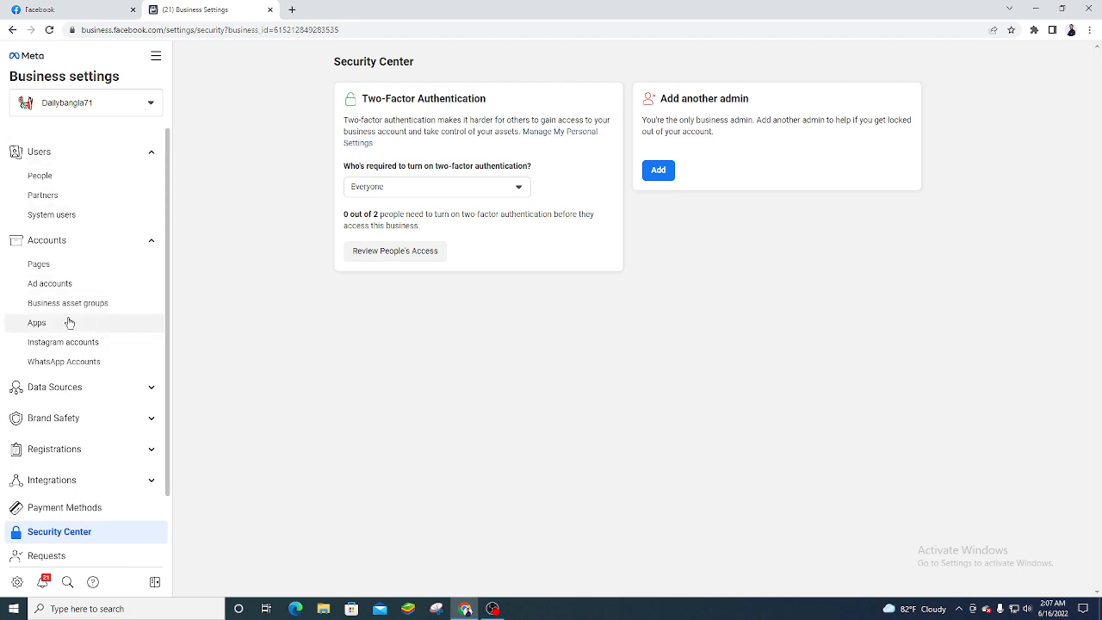
pyautogui.click(37, 323)
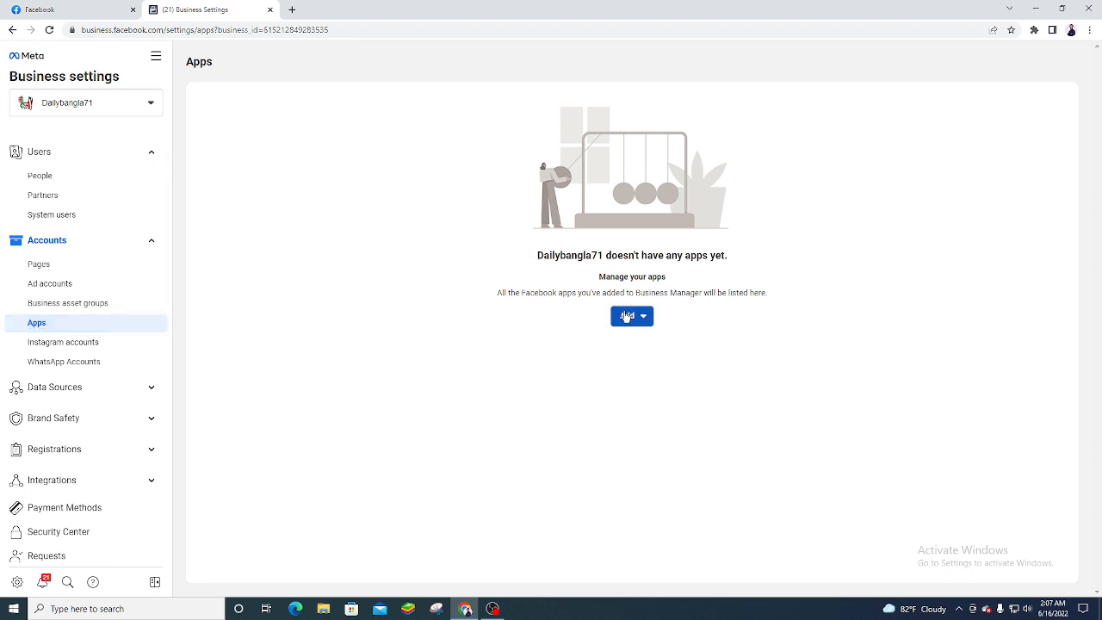
pyautogui.click(629, 317)
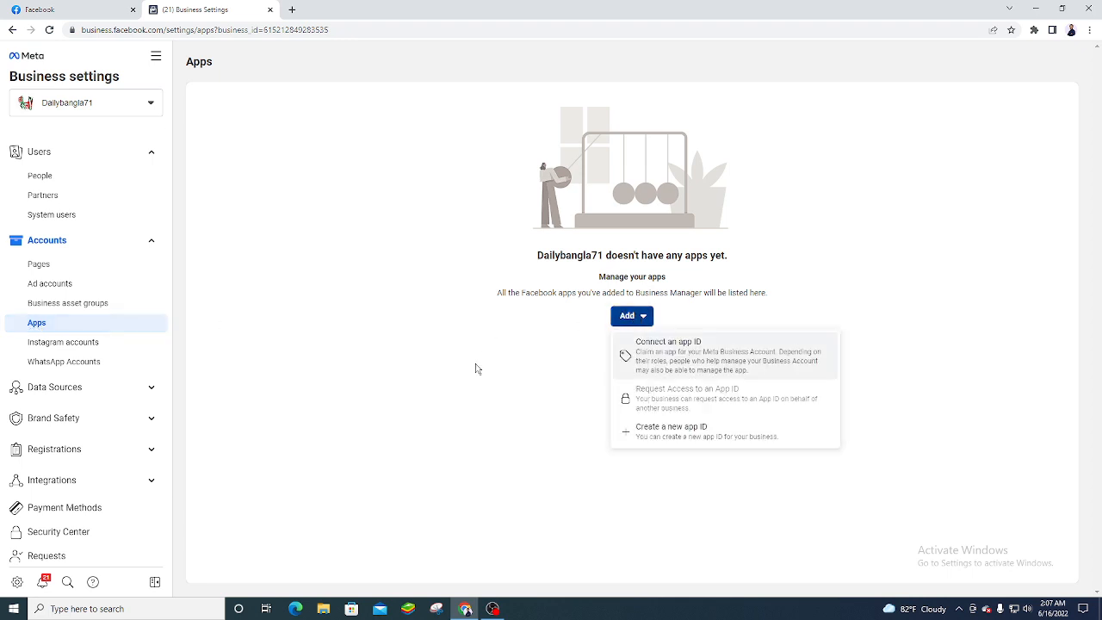
pyautogui.click(677, 432)
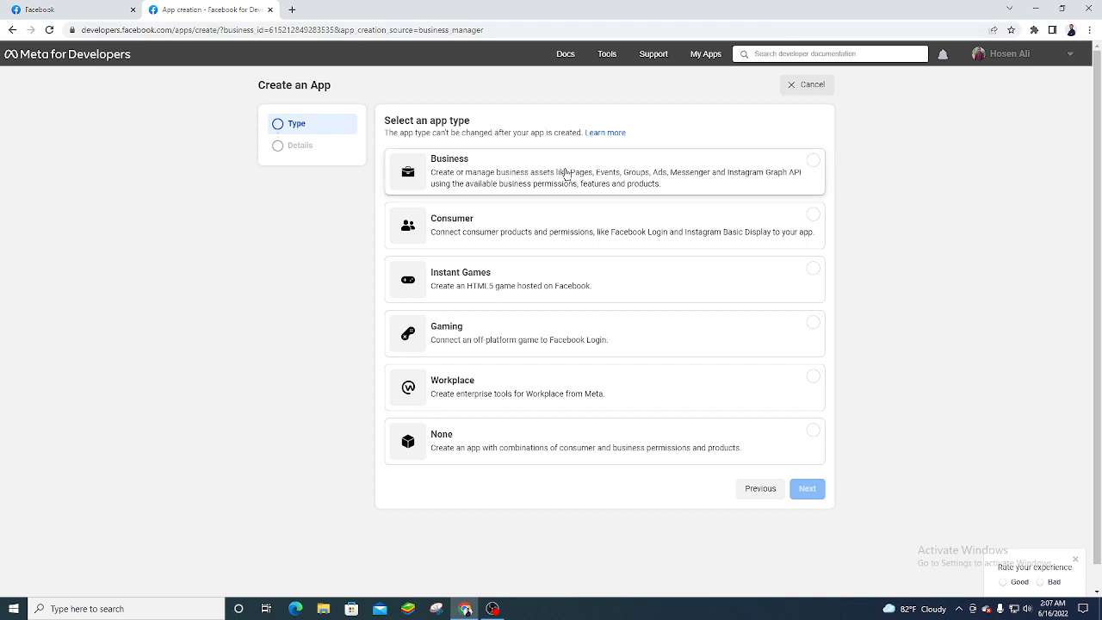
# Step: Choose the Business app type and set the app's display name to "Dailybangla 71", keeping the Dailybangla71 business account
pyautogui.click(816, 162)
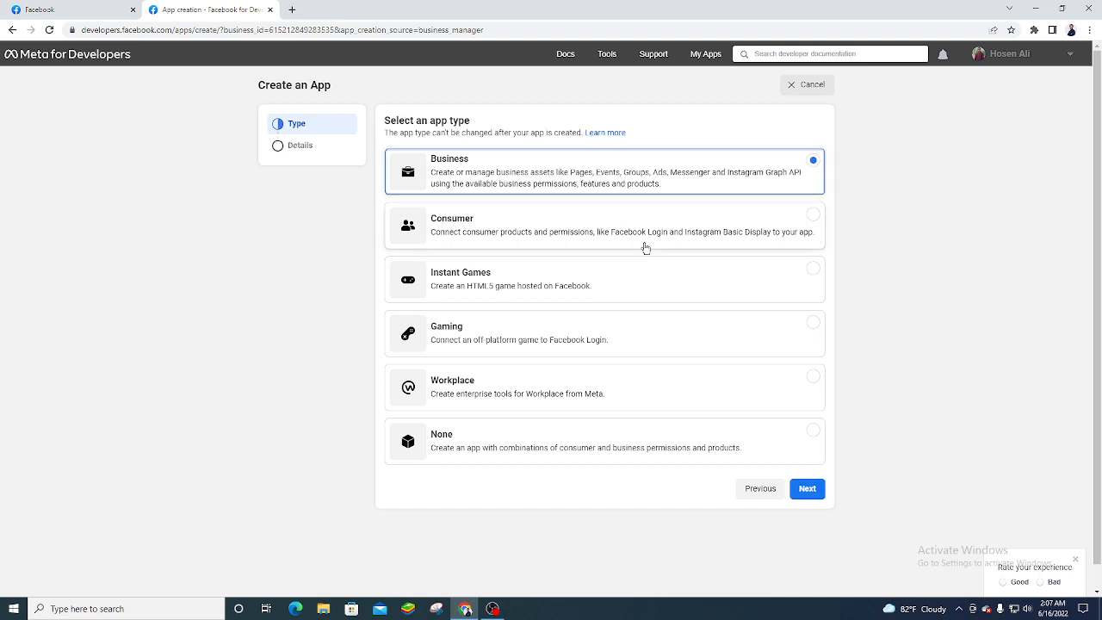
pyautogui.click(821, 489)
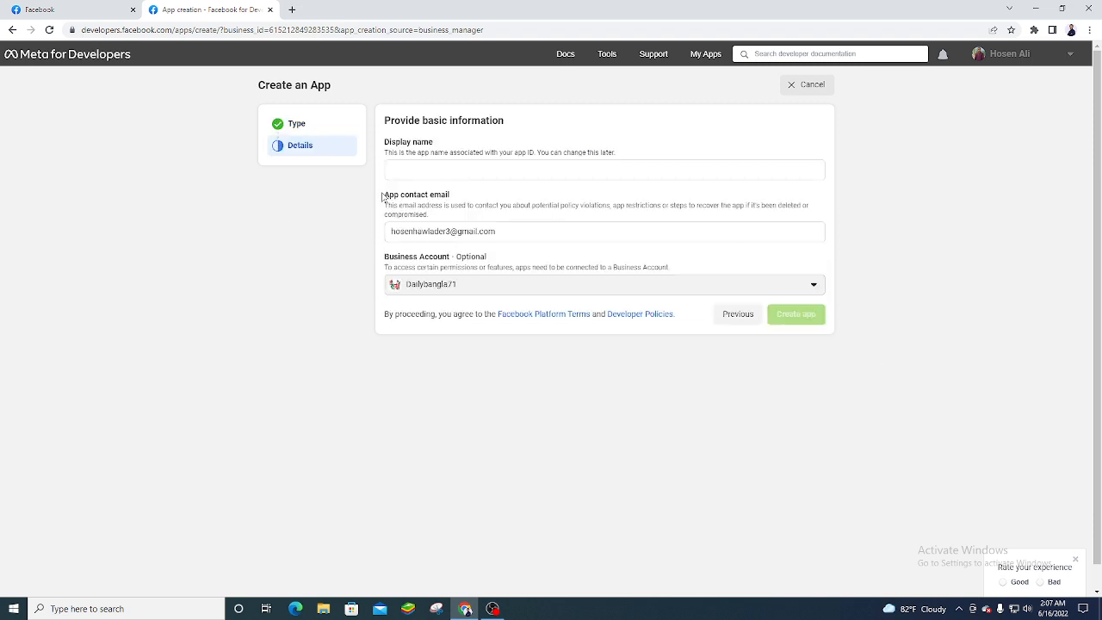
pyautogui.click(433, 169)
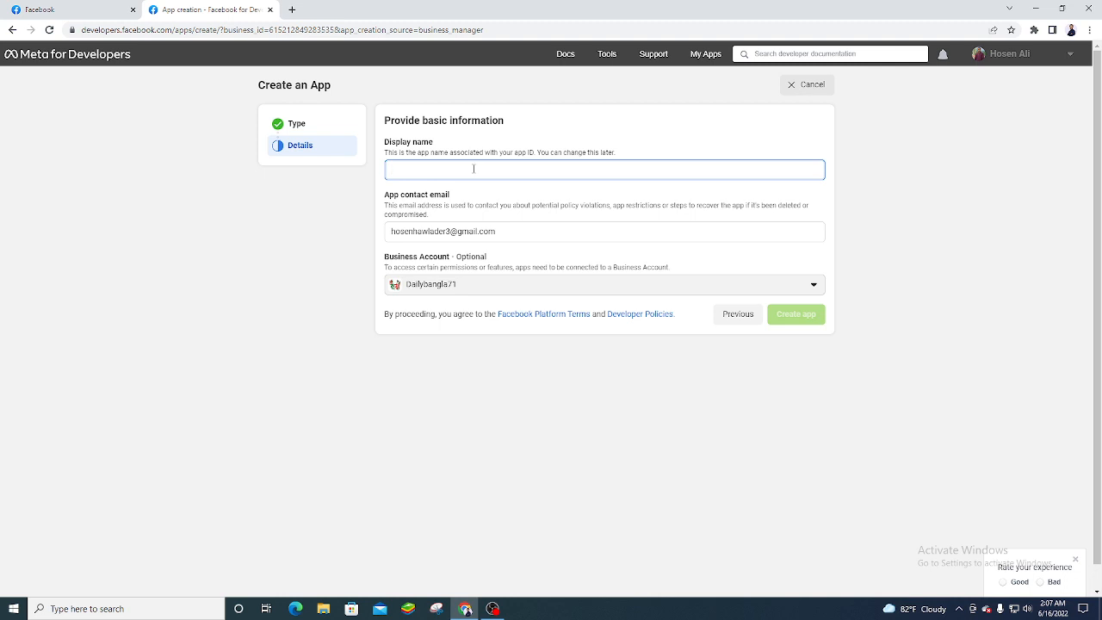
pyautogui.write('Daily')
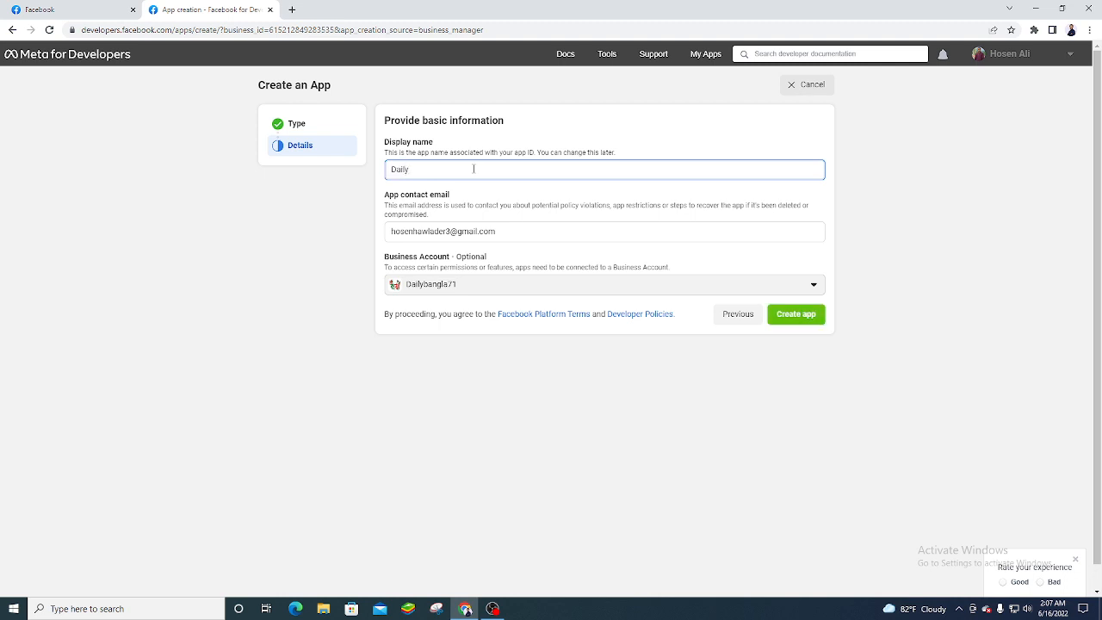
pyautogui.write('bangla 71')
pyautogui.click(447, 288)
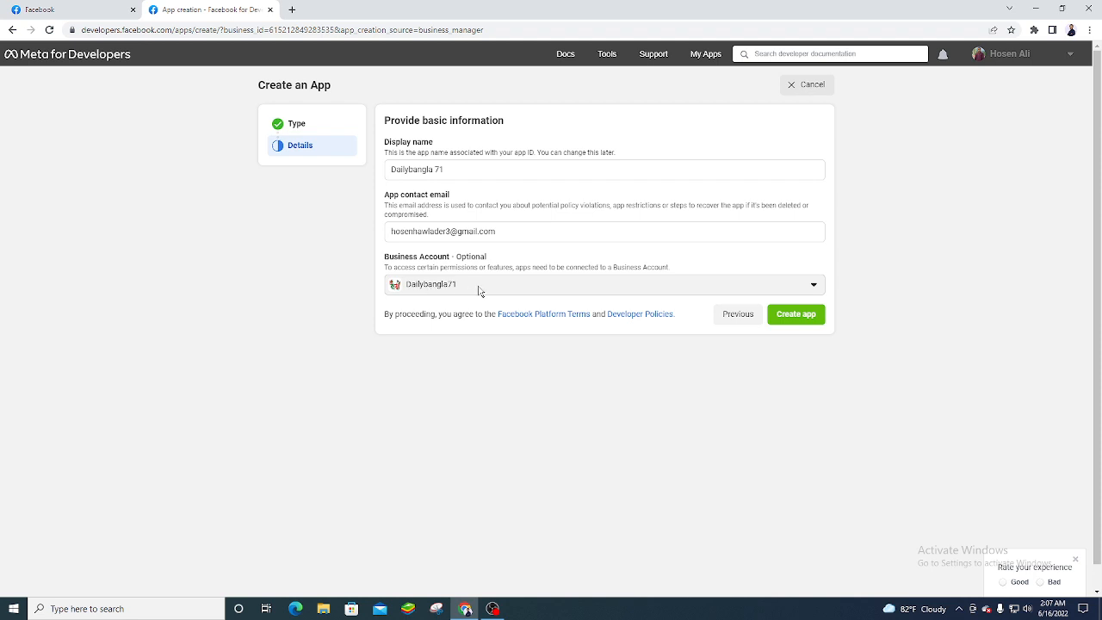
# Step: Create the app, confirm it by re-entering the account password, and dismiss the browser's offer to save the password
pyautogui.click(812, 316)
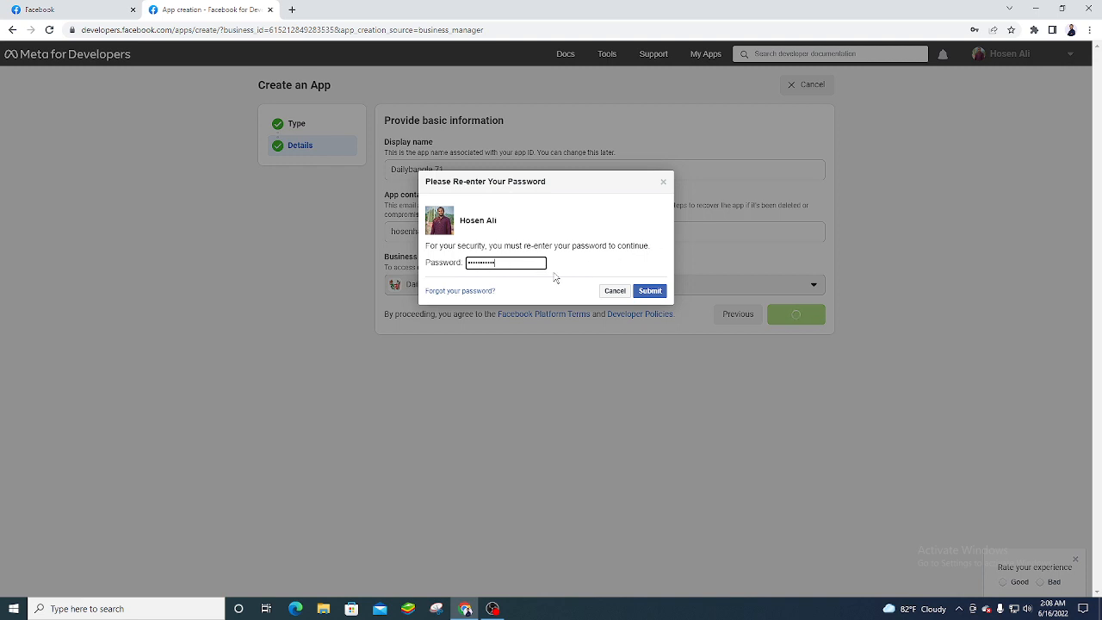
pyautogui.click(651, 292)
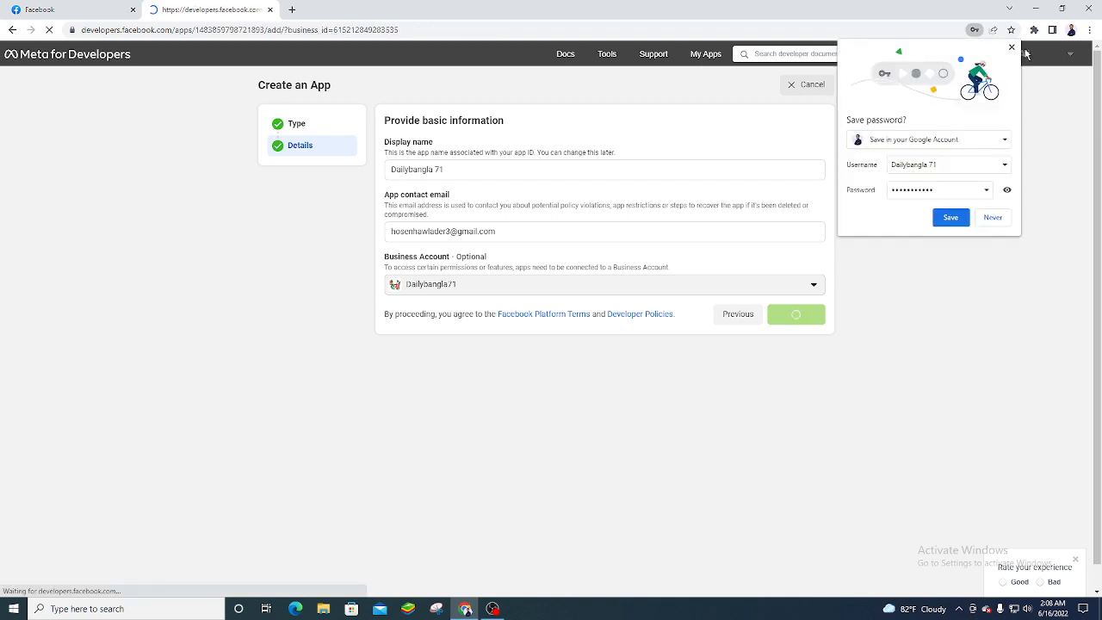
pyautogui.click(1013, 48)
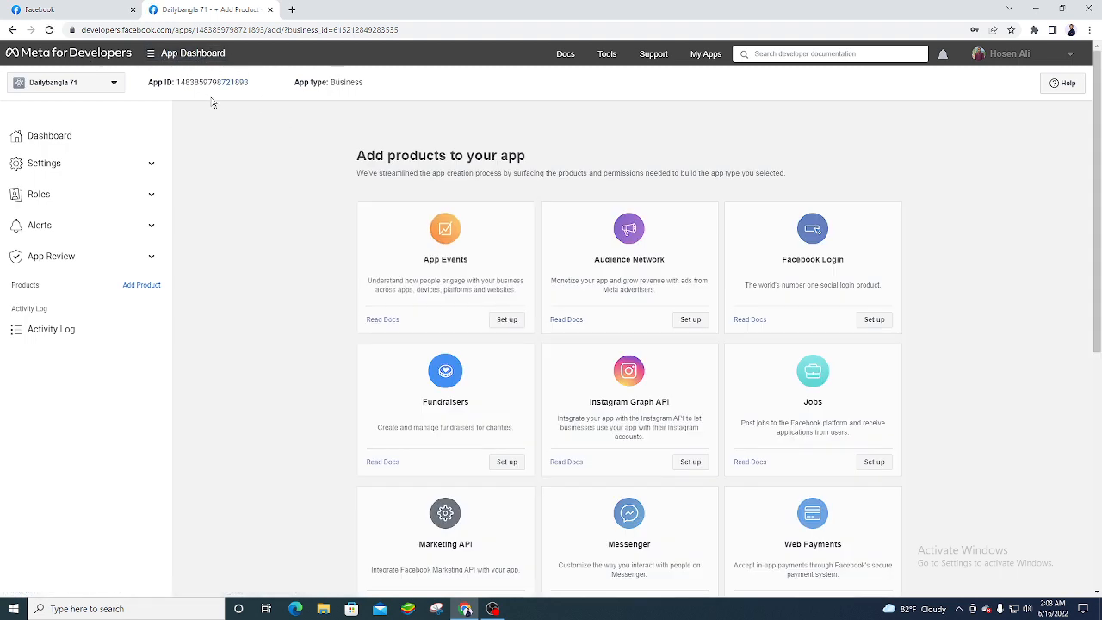
# Step: Open Business Manager in a new browser tab and switch it to the Dailybangla71 business account
pyautogui.click(292, 9)
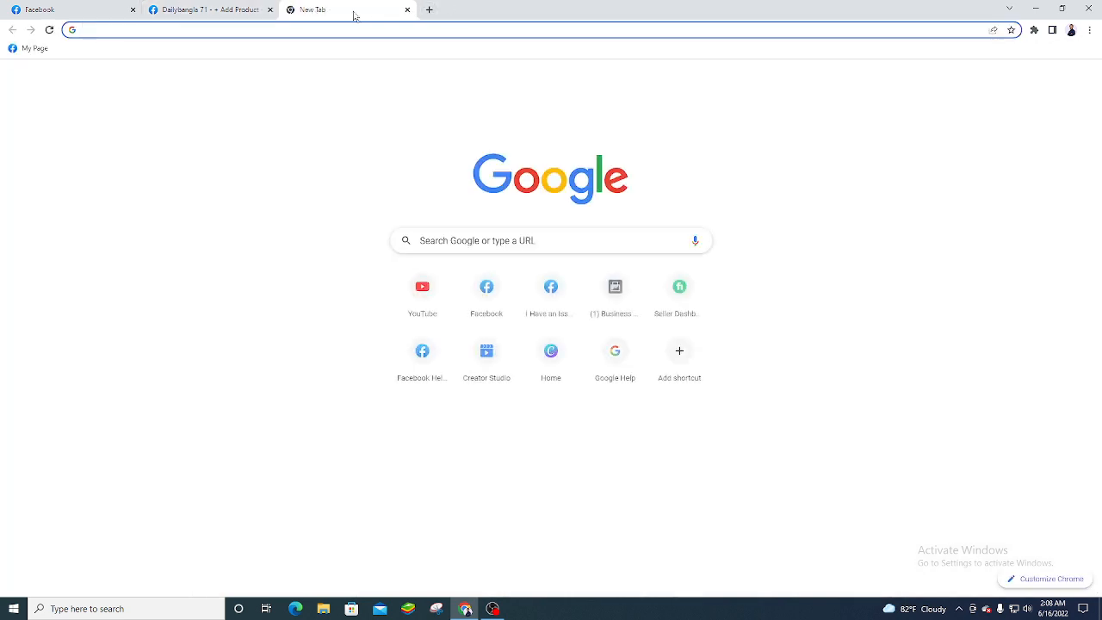
pyautogui.click(615, 291)
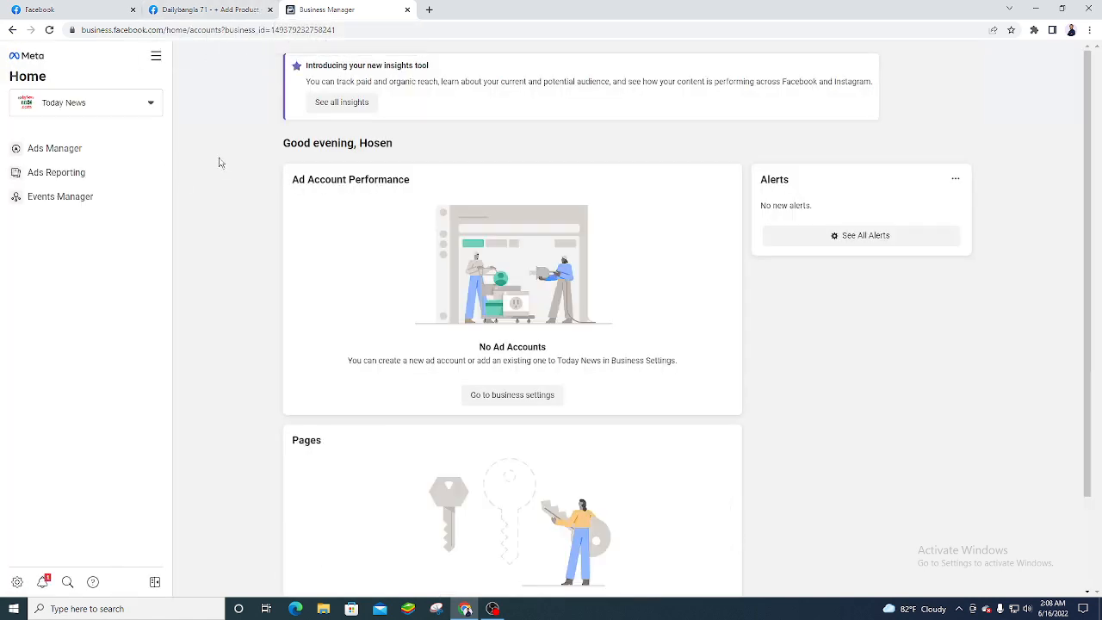
pyautogui.click(147, 105)
pyautogui.click(86, 200)
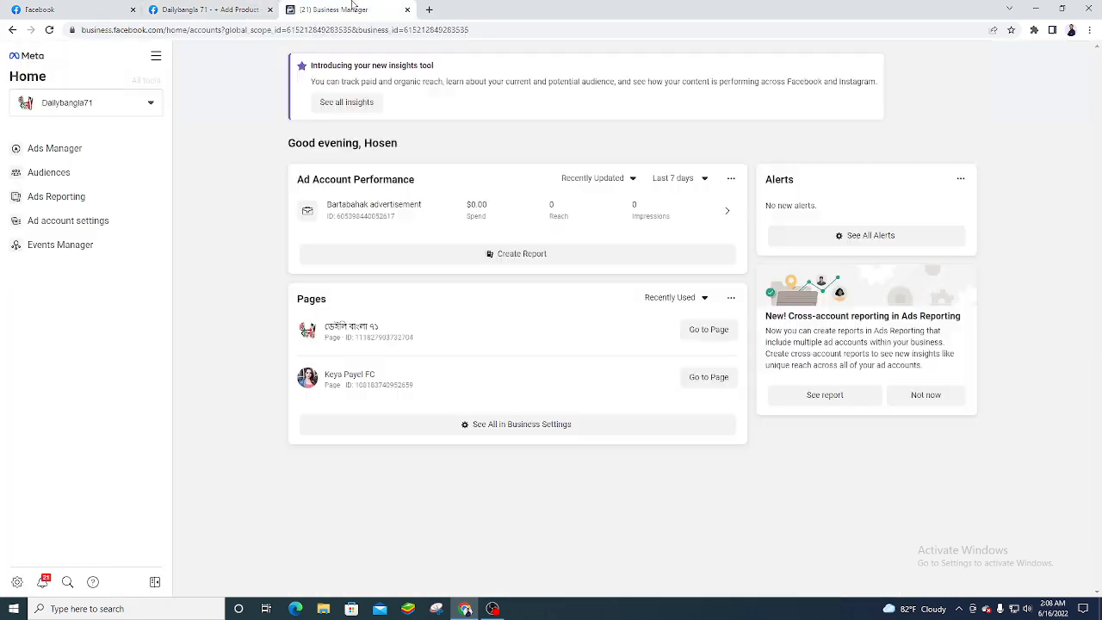
# Step: Open the Security Center in the Dailybangla71 business settings
pyautogui.click(156, 56)
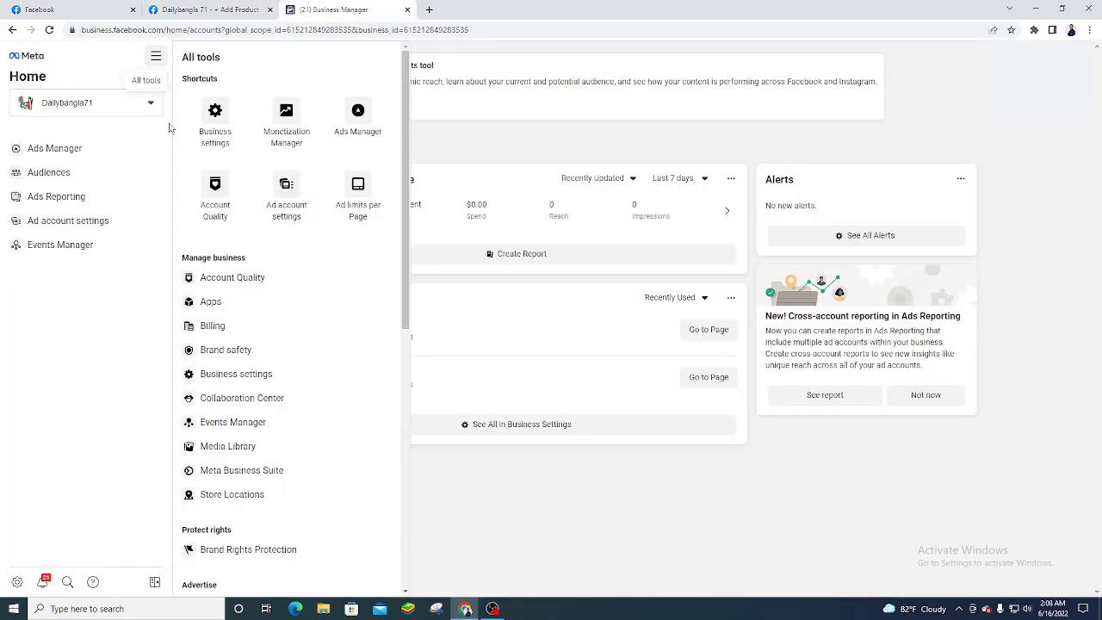
pyautogui.click(220, 114)
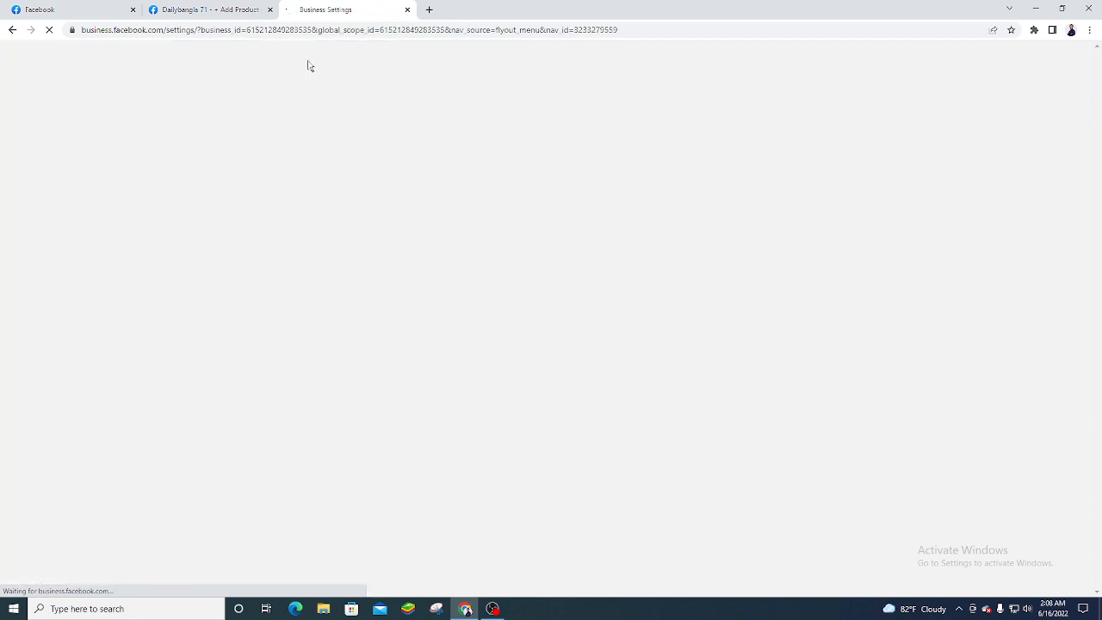
pyautogui.scroll(-2, 69, 284)
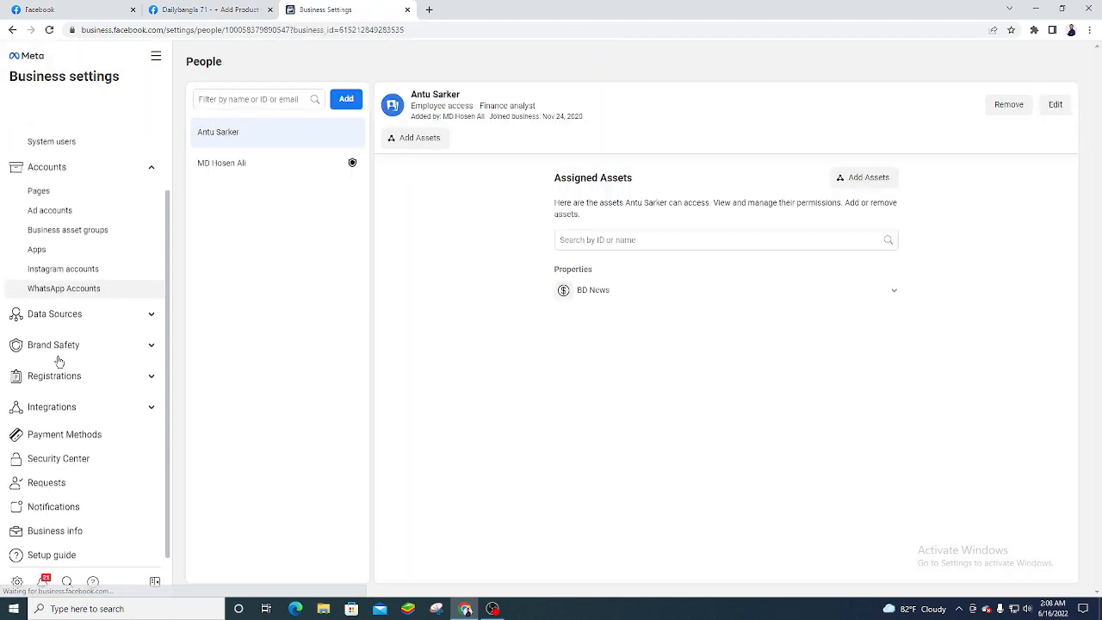
pyautogui.click(58, 456)
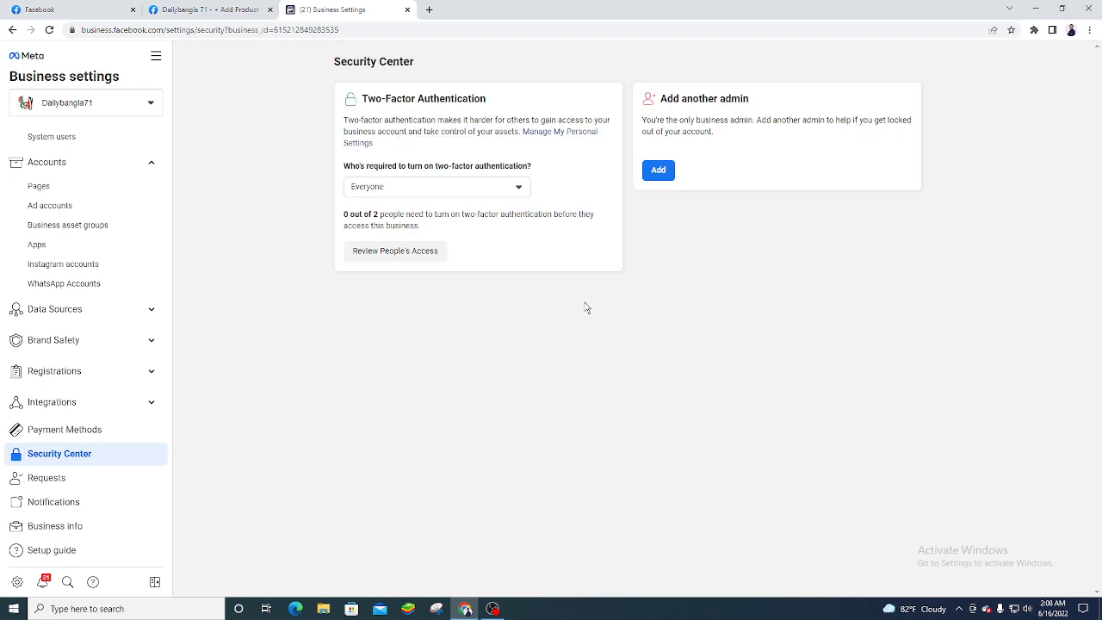
# Step: Return to the Dailybangla 71 app dashboard and open the Permissions and Features page of App Review
pyautogui.click(207, 9)
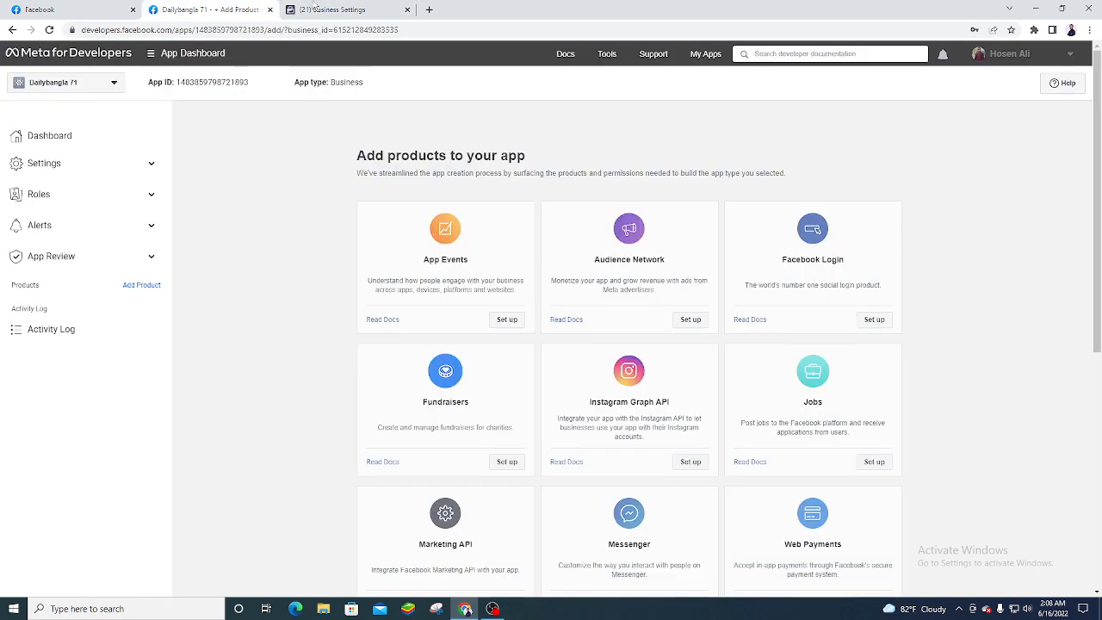
pyautogui.click(354, 7)
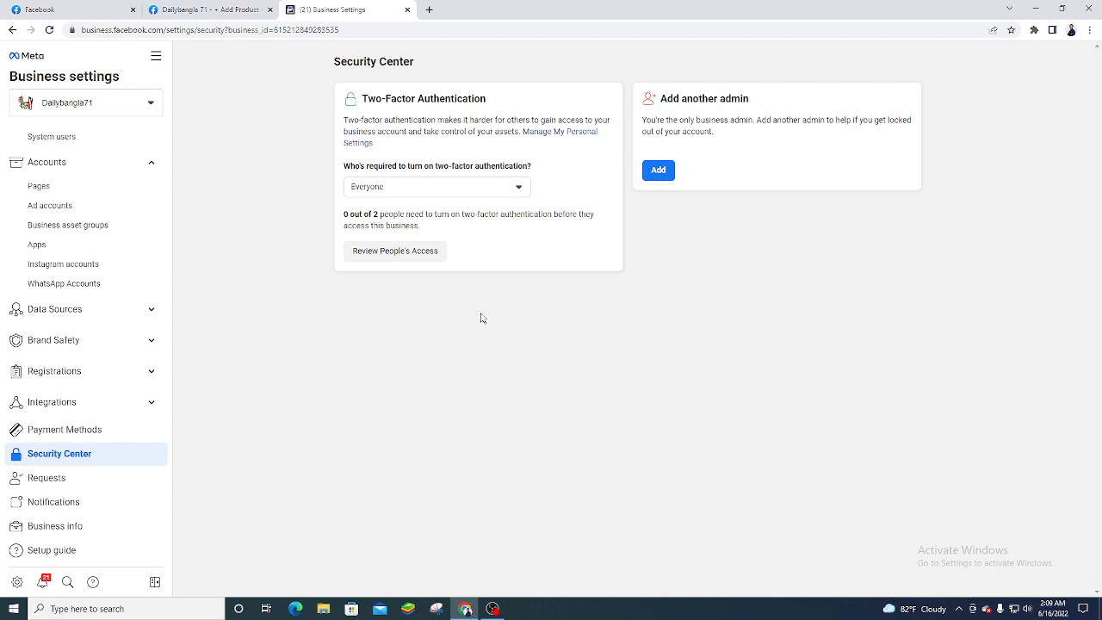
pyautogui.click(196, 9)
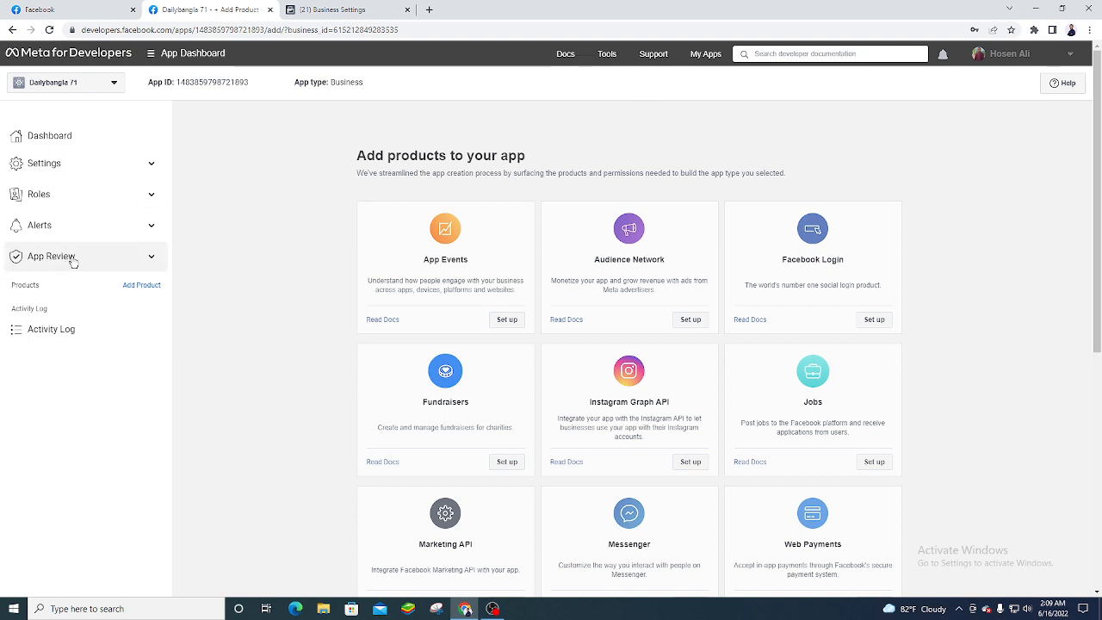
pyautogui.click(99, 263)
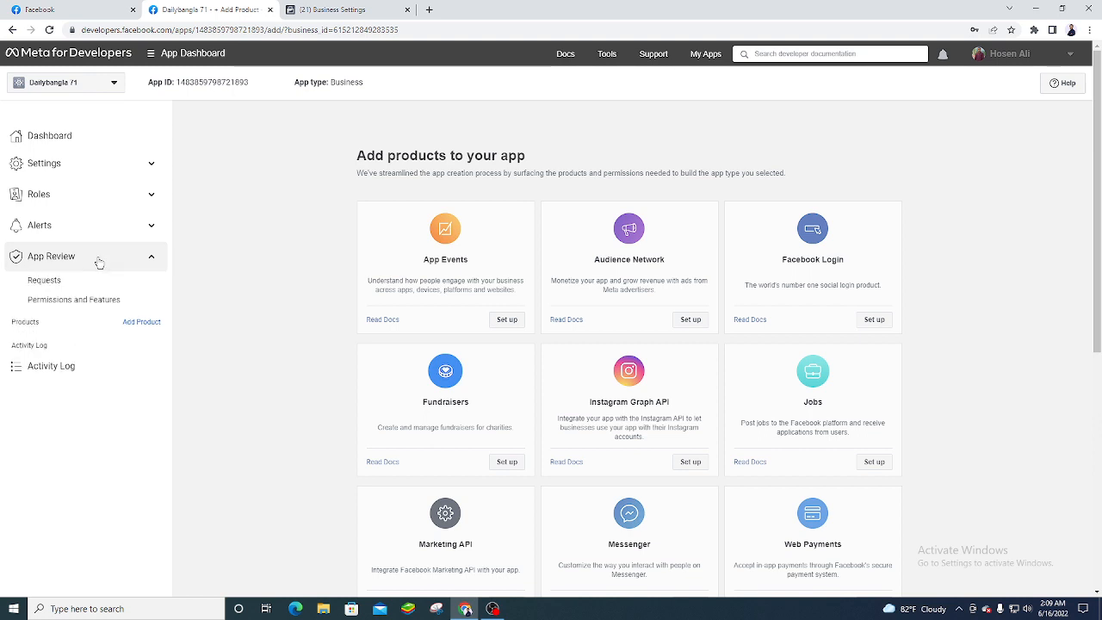
pyautogui.click(79, 305)
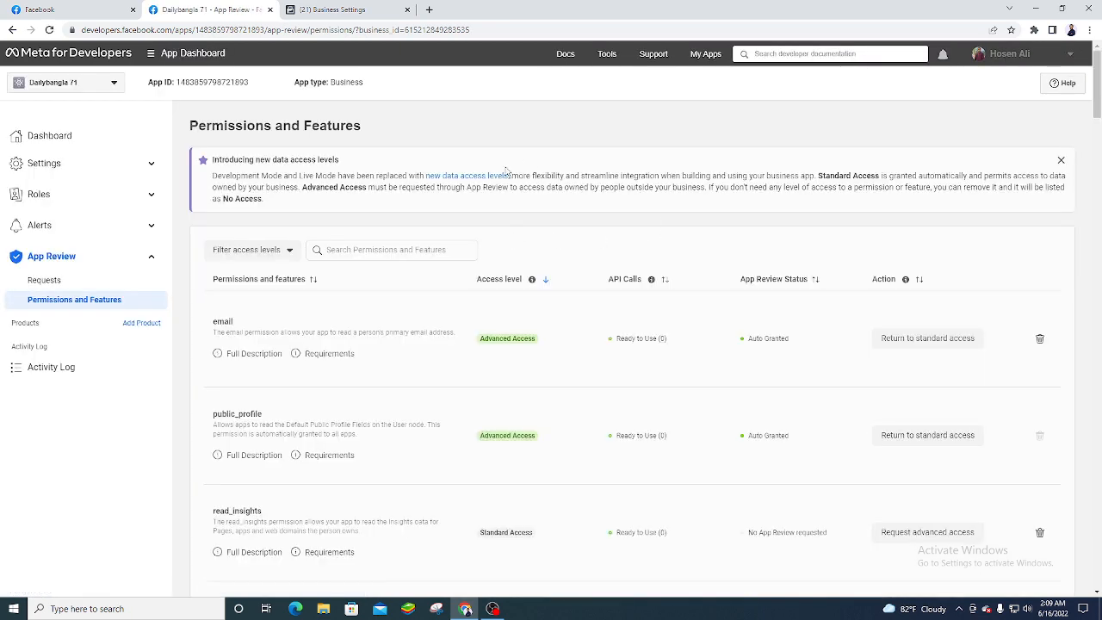
# Step: Find the business_management permission in the Permissions and Features list and request advanced access for it
pyautogui.scroll(-10, 546, 293)
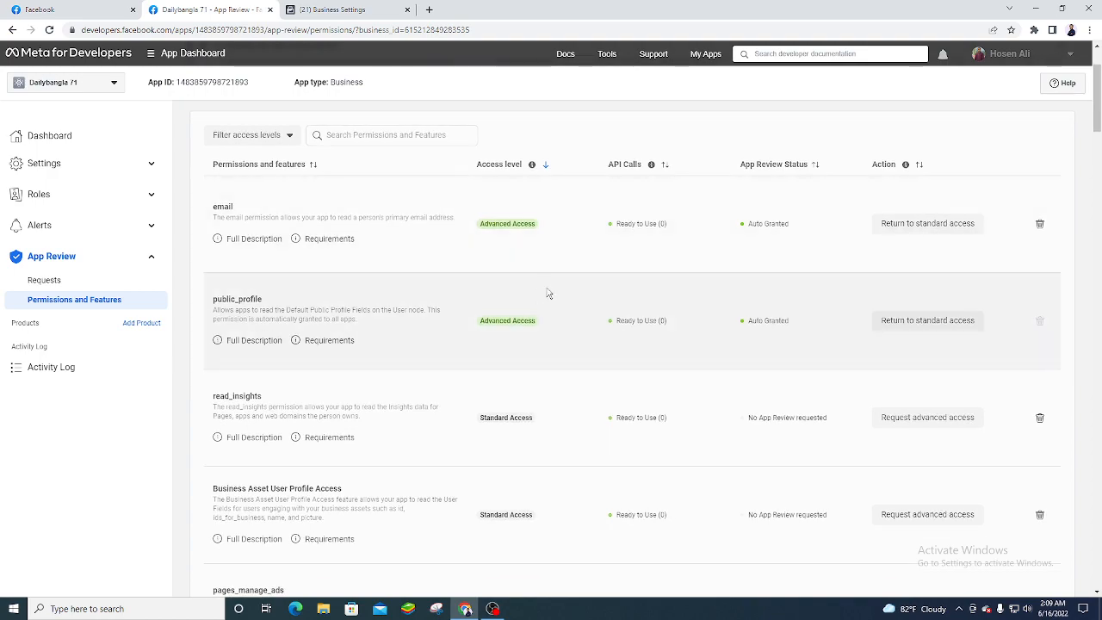
pyautogui.scroll(-6, 546, 293)
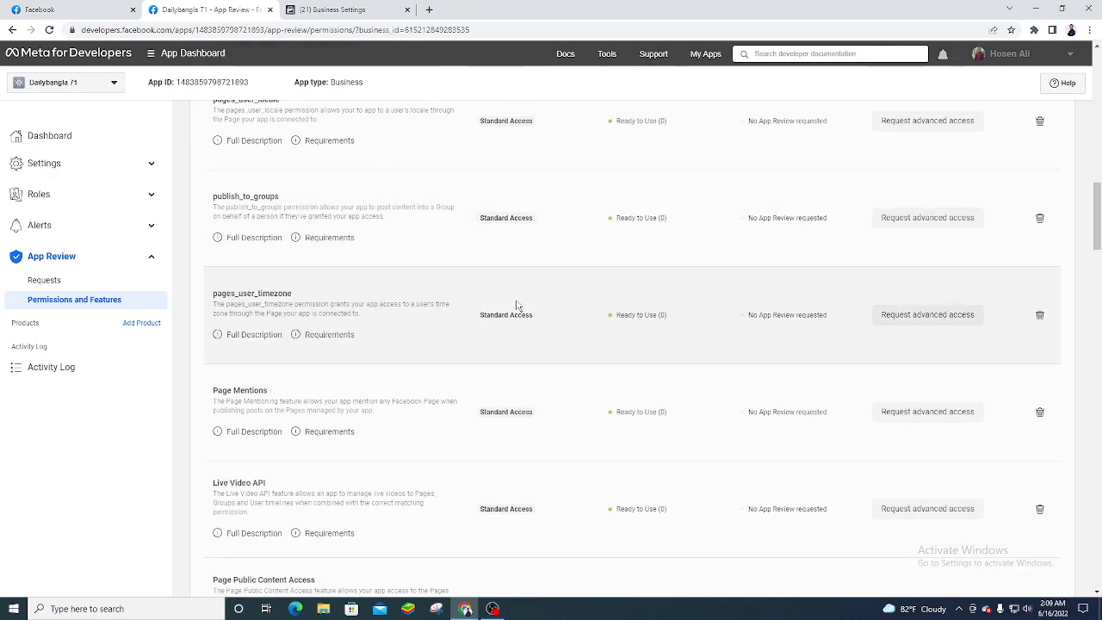
pyautogui.scroll(-3, 517, 308)
pyautogui.scroll(-3, 447, 360)
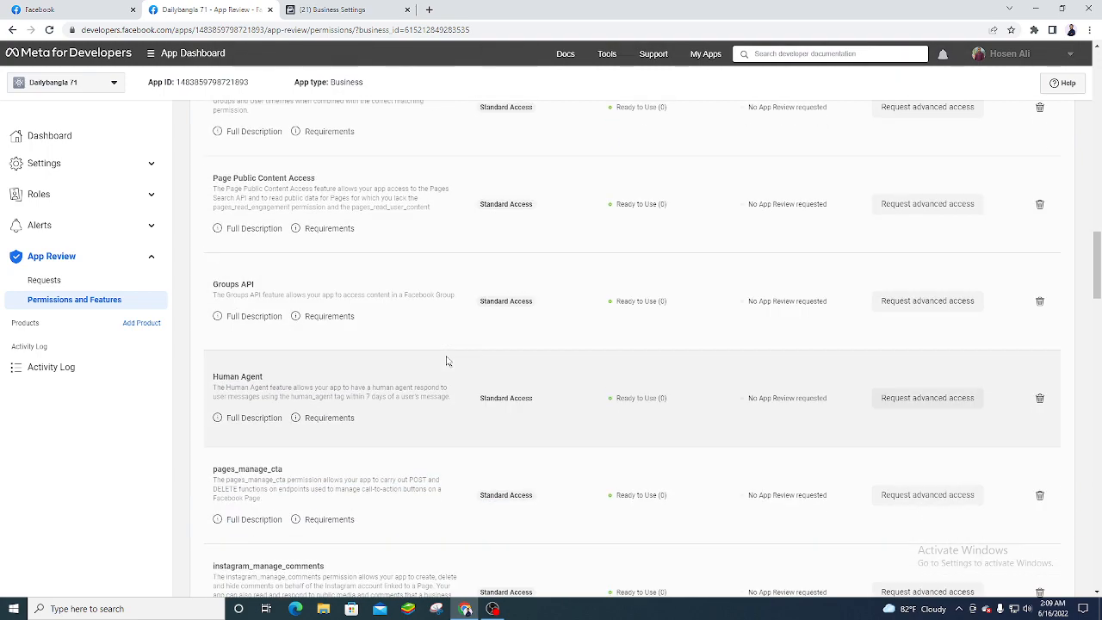
pyautogui.scroll(-3, 446, 358)
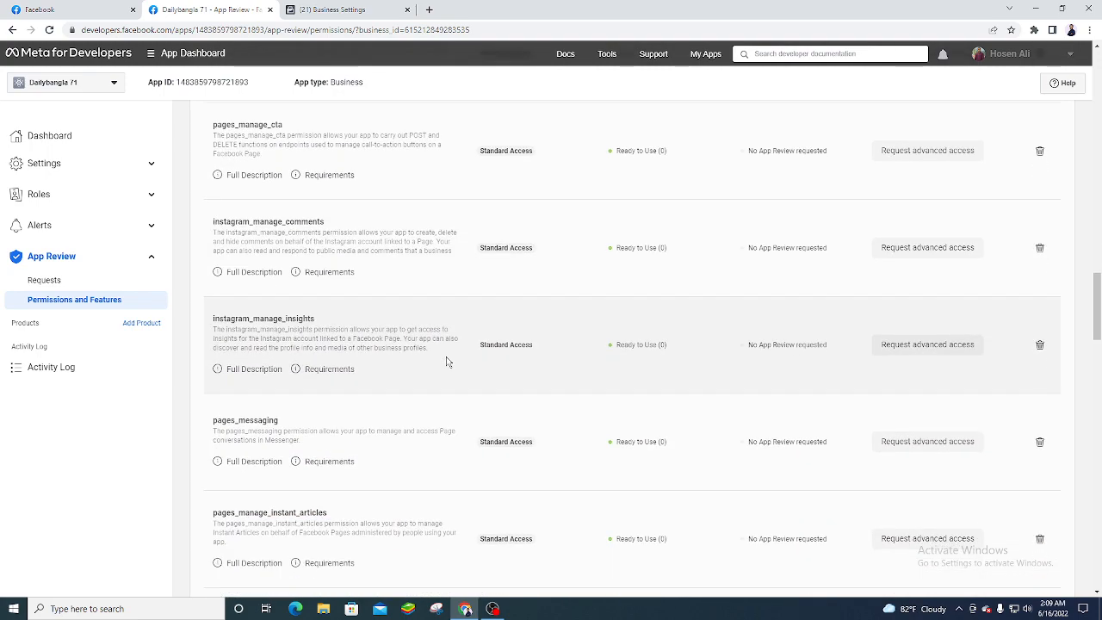
pyautogui.scroll(-4, 365, 435)
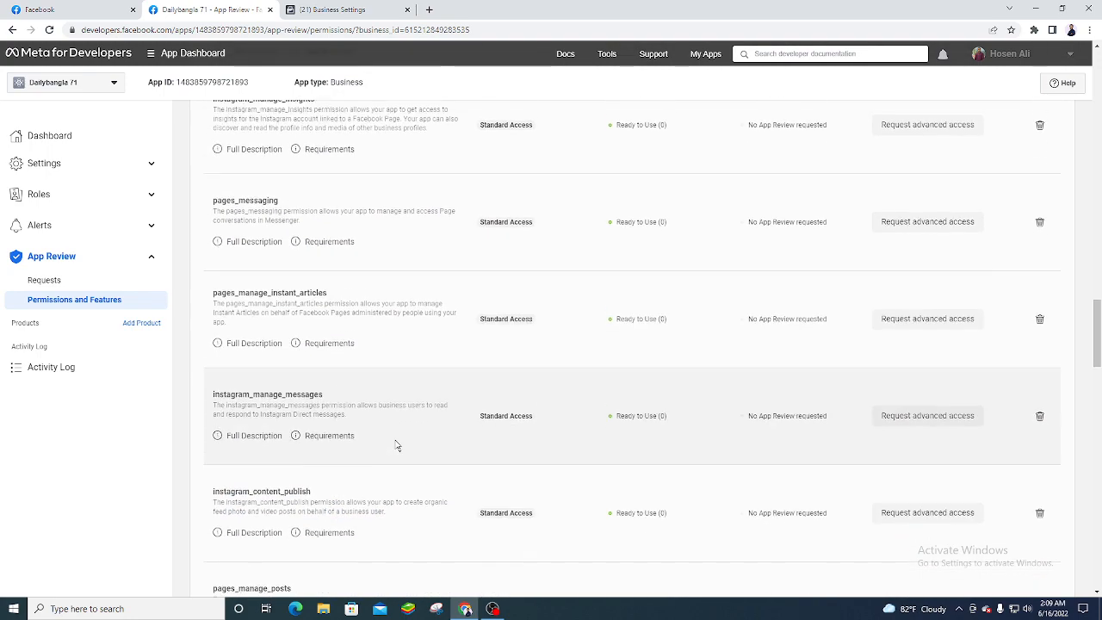
pyautogui.scroll(-2, 388, 411)
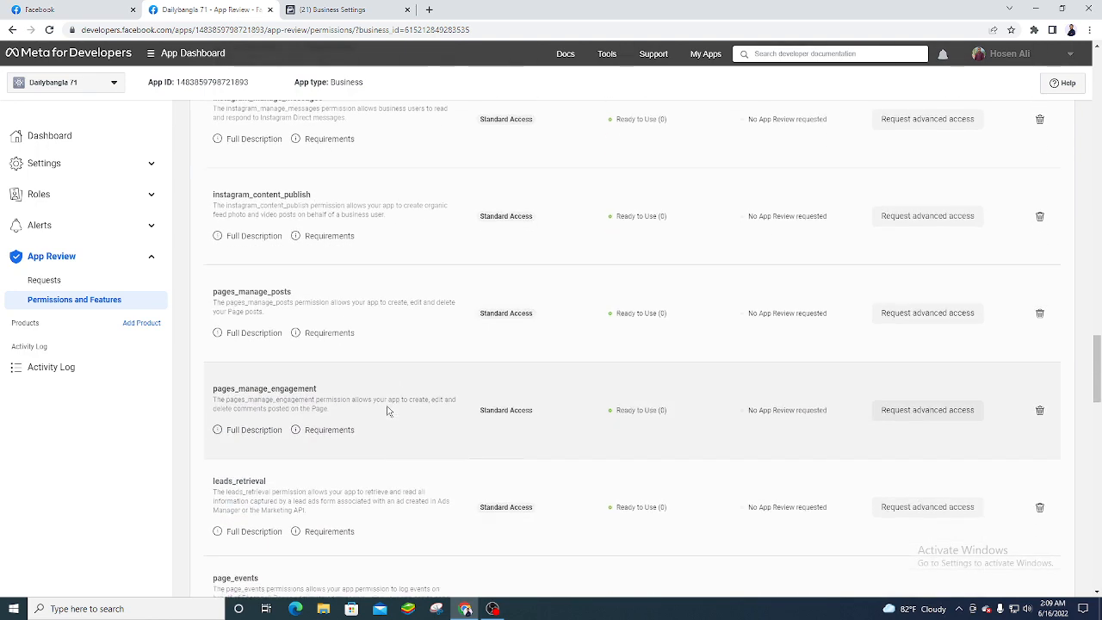
pyautogui.scroll(-1, 408, 386)
pyautogui.scroll(-1, 406, 387)
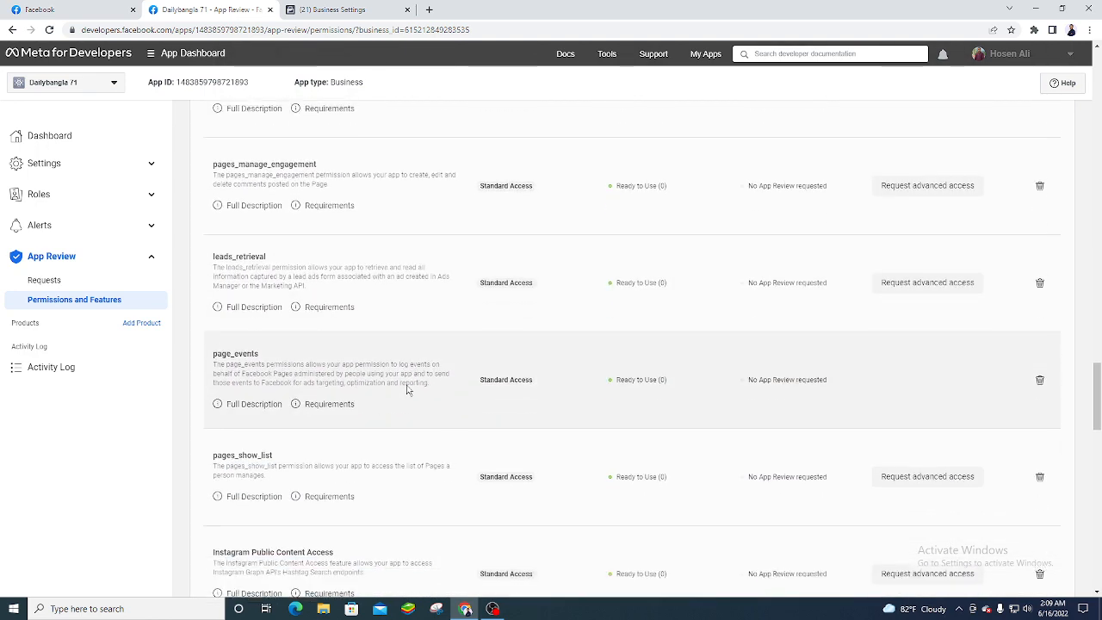
pyautogui.scroll(-3, 406, 376)
pyautogui.scroll(-4, 400, 353)
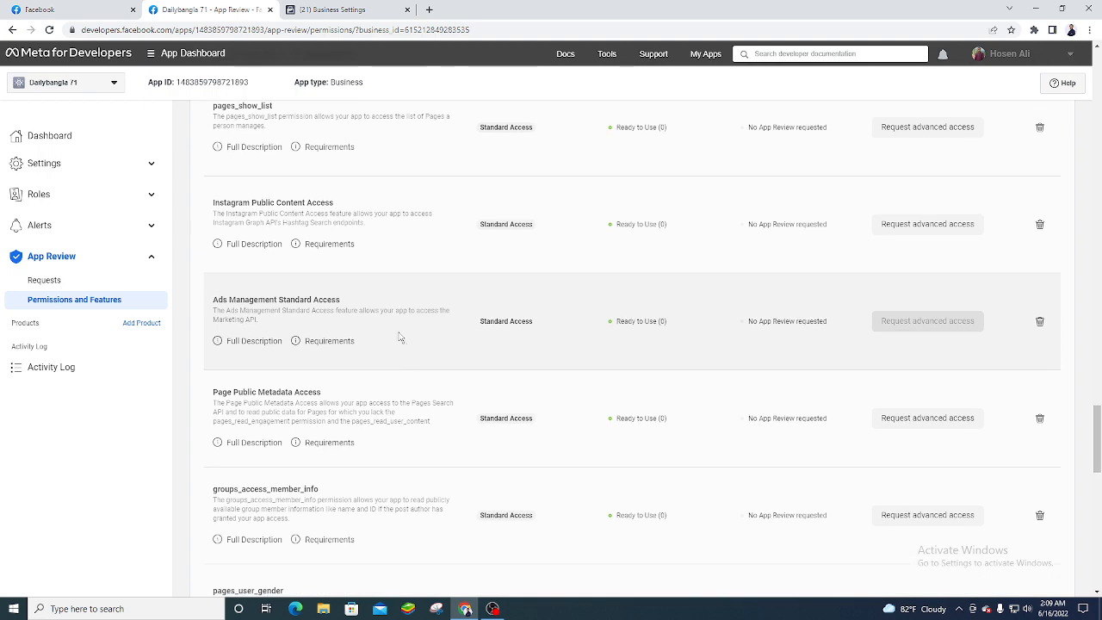
pyautogui.scroll(-5, 401, 330)
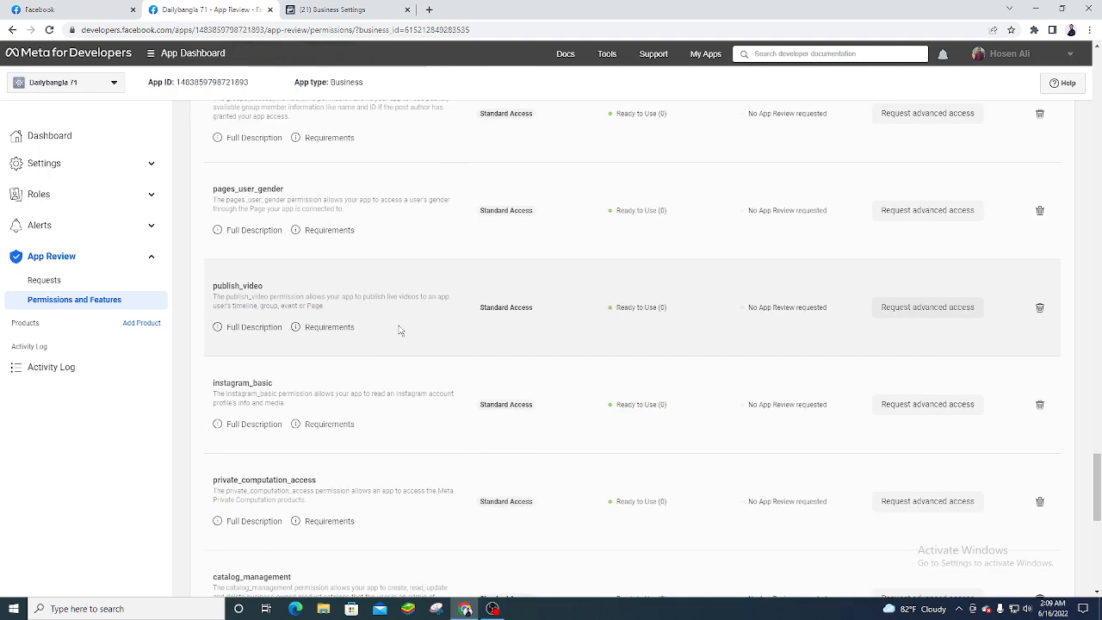
pyautogui.scroll(-1, 400, 329)
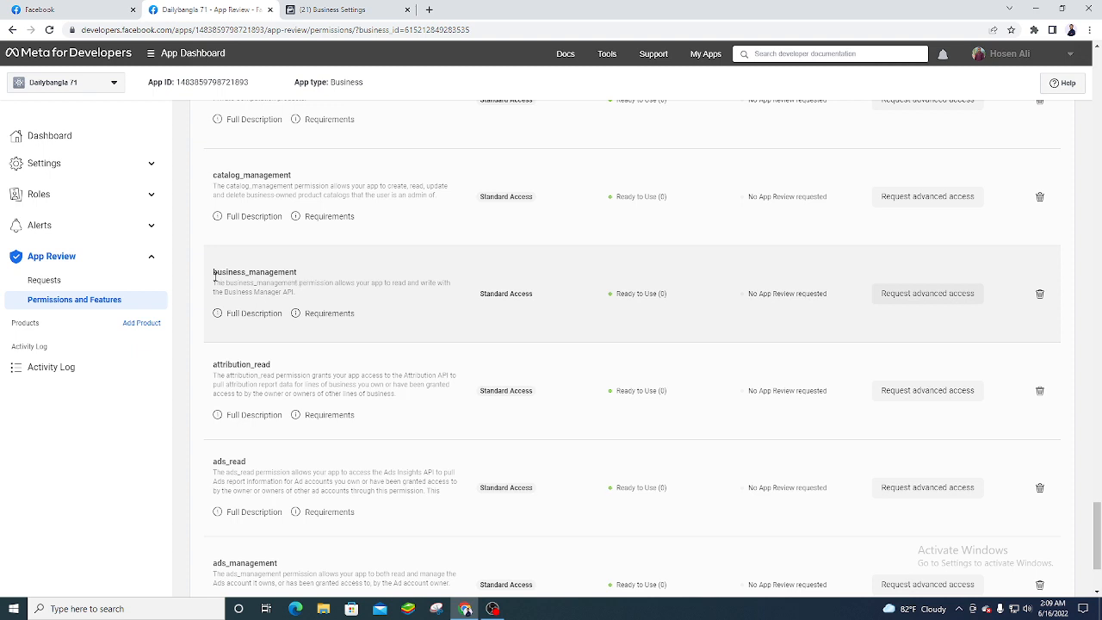
pyautogui.moveTo(213, 277); pyautogui.dragTo(295, 273)
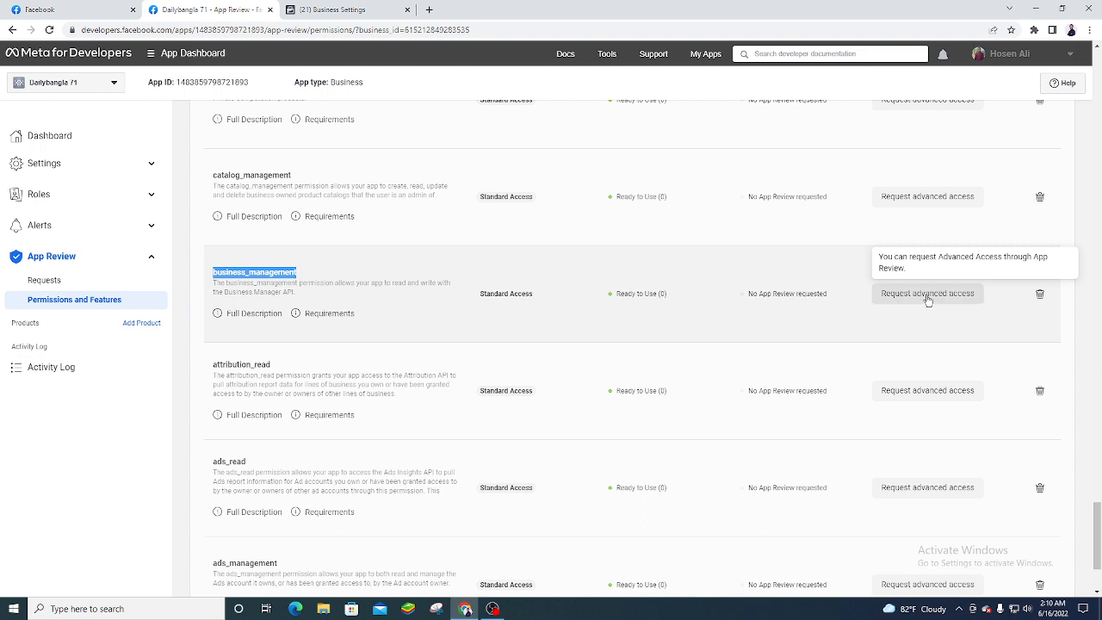
pyautogui.click(928, 298)
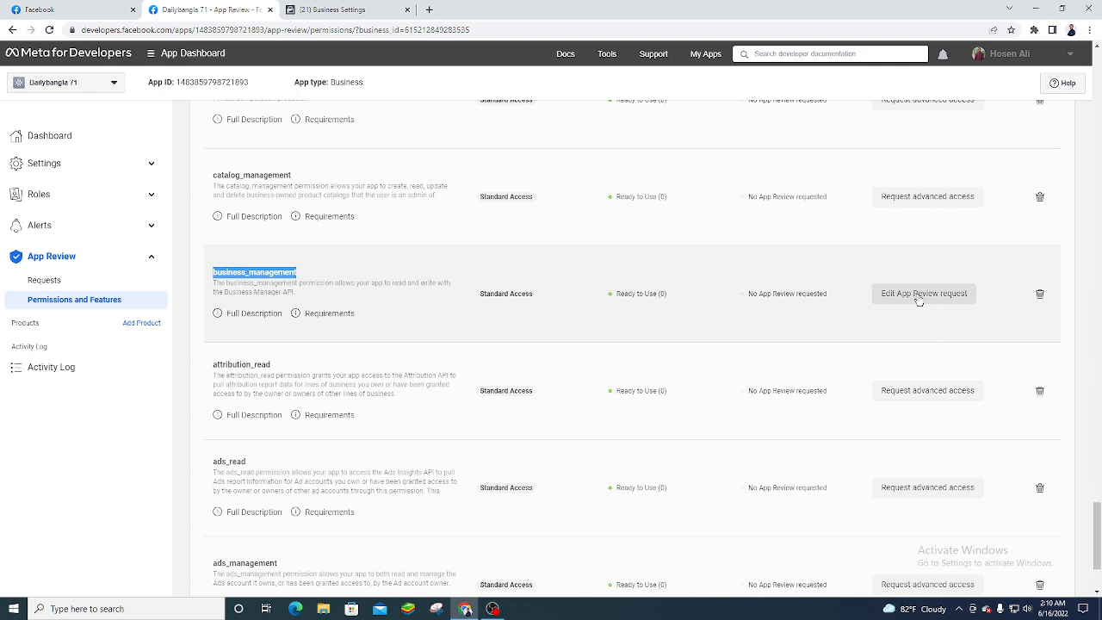
pyautogui.click(903, 294)
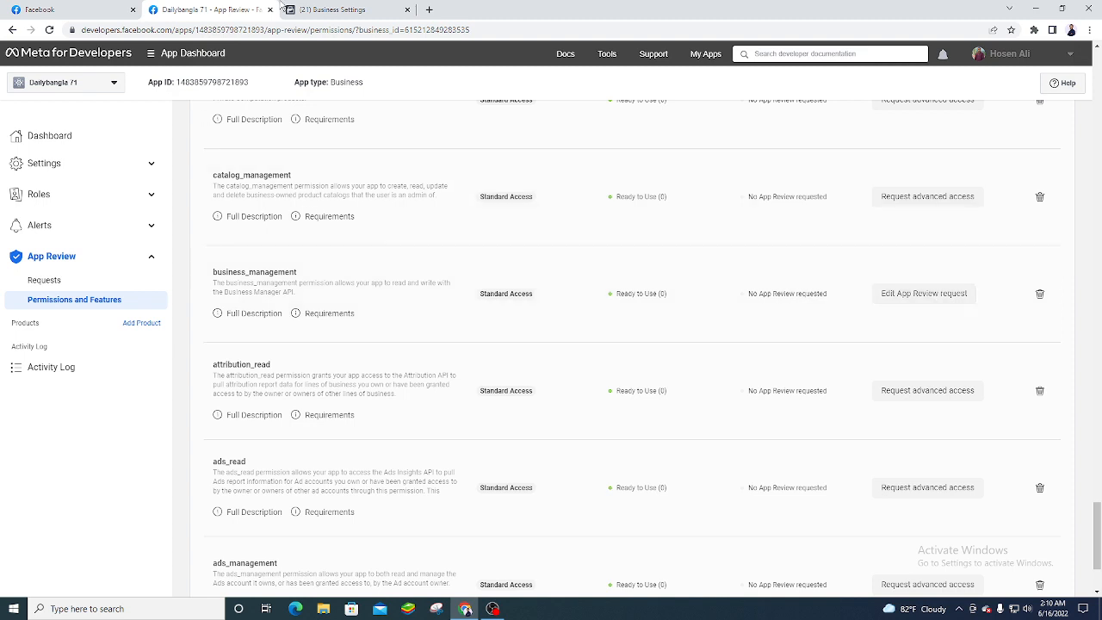
# Step: Return to the Dailybangla71 Business Settings and reload the Security Center
pyautogui.click(320, 7)
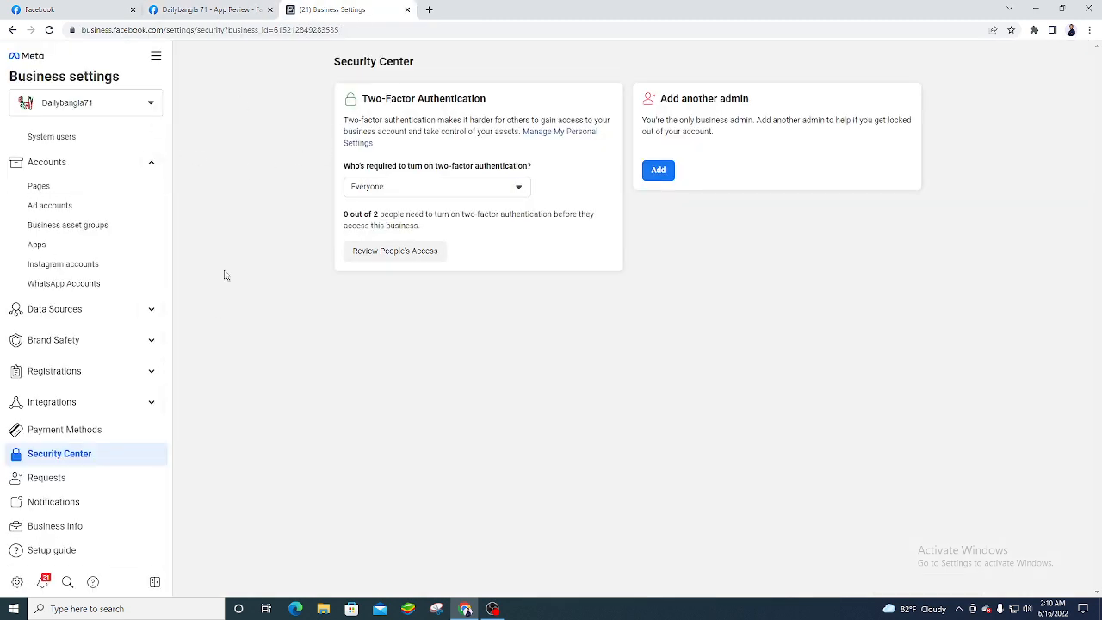
pyautogui.click(49, 30)
pyautogui.click(216, 9)
pyautogui.click(371, 10)
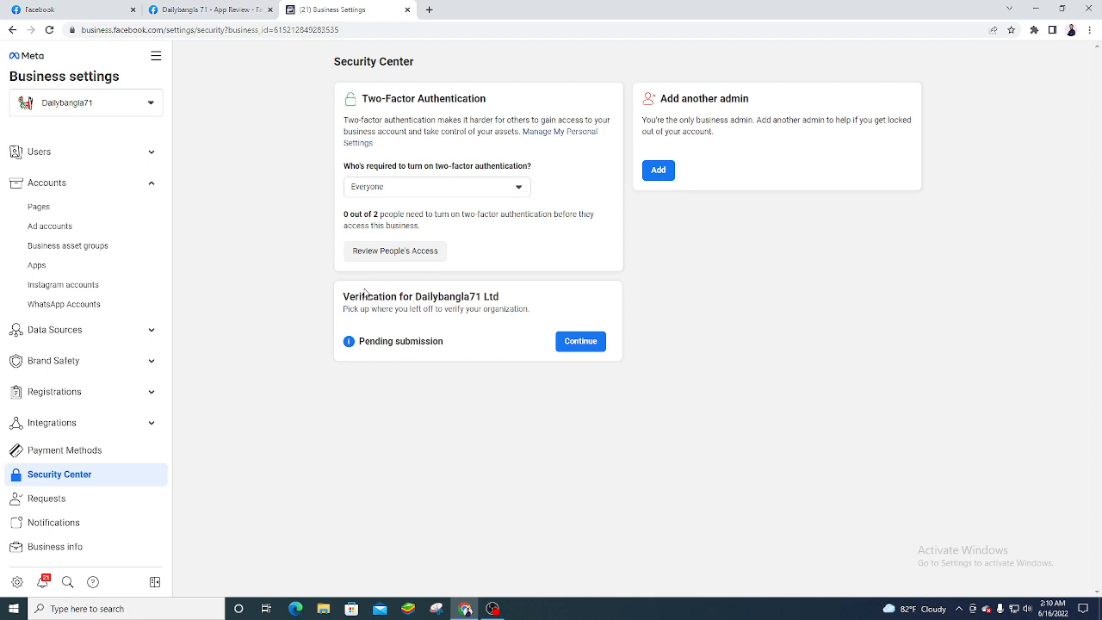
# Step: Start verifying Dailybangla71 Ltd, accepting Bangladesh as the country and the prefilled organization details
pyautogui.click(577, 342)
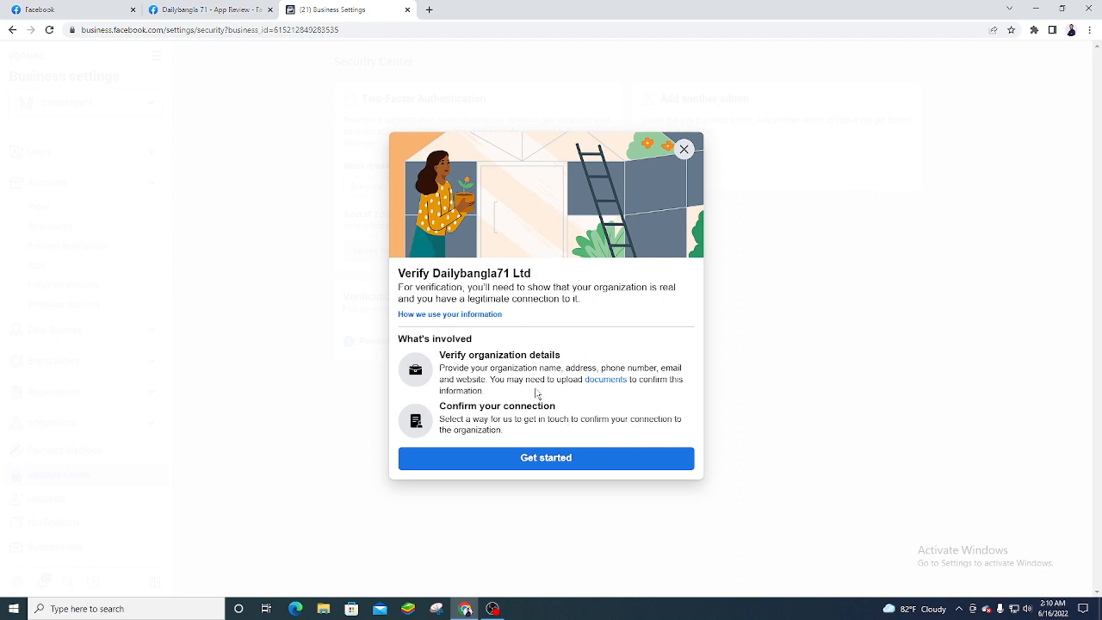
pyautogui.click(565, 460)
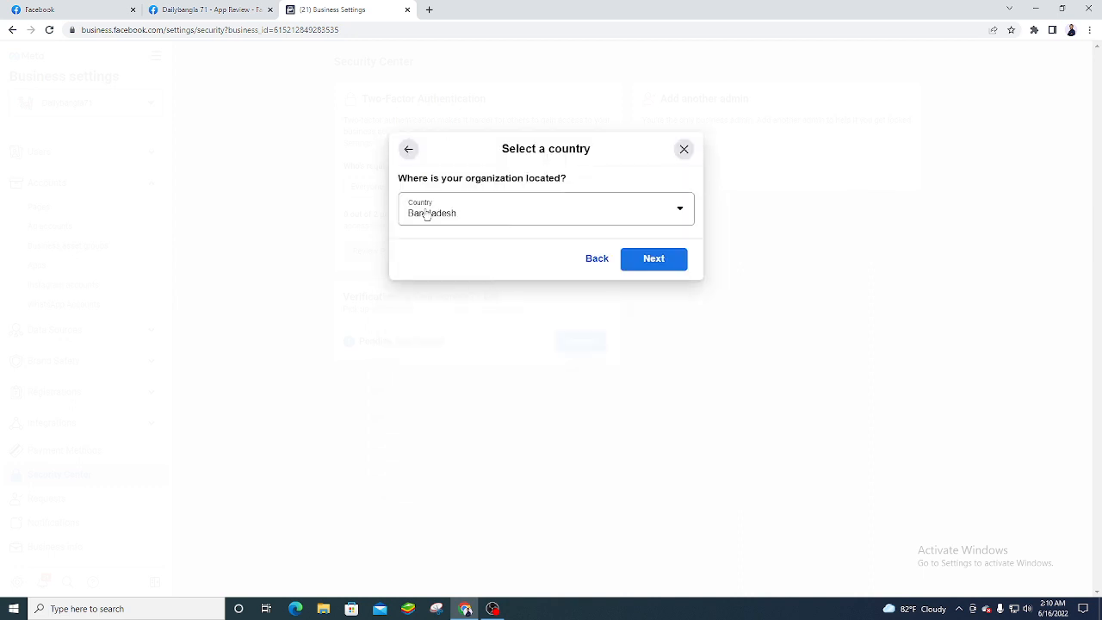
pyautogui.click(652, 261)
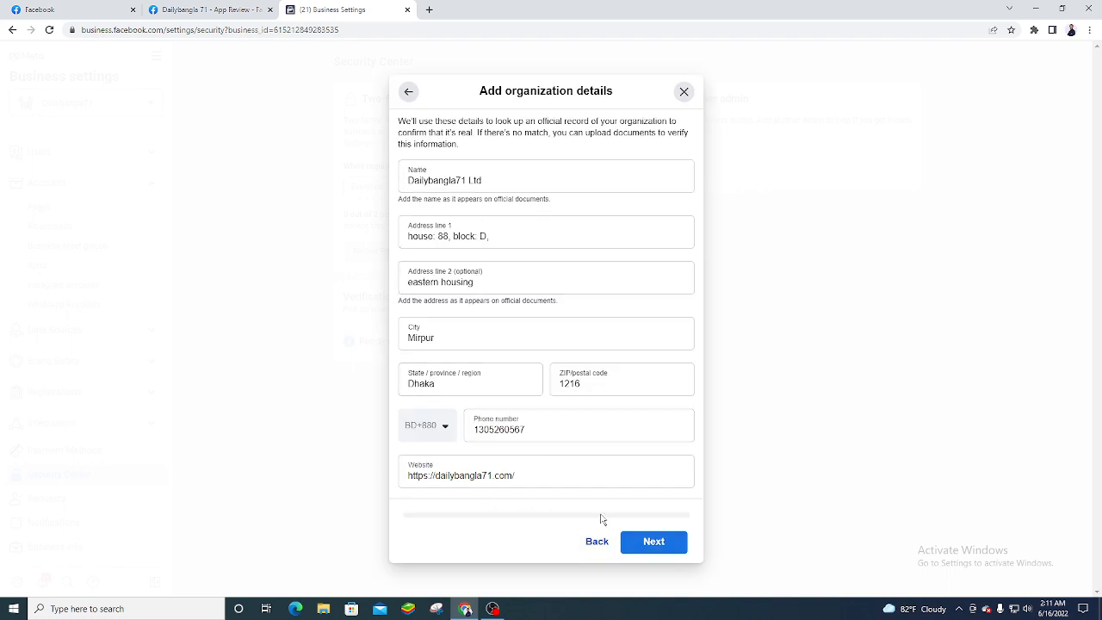
pyautogui.click(654, 541)
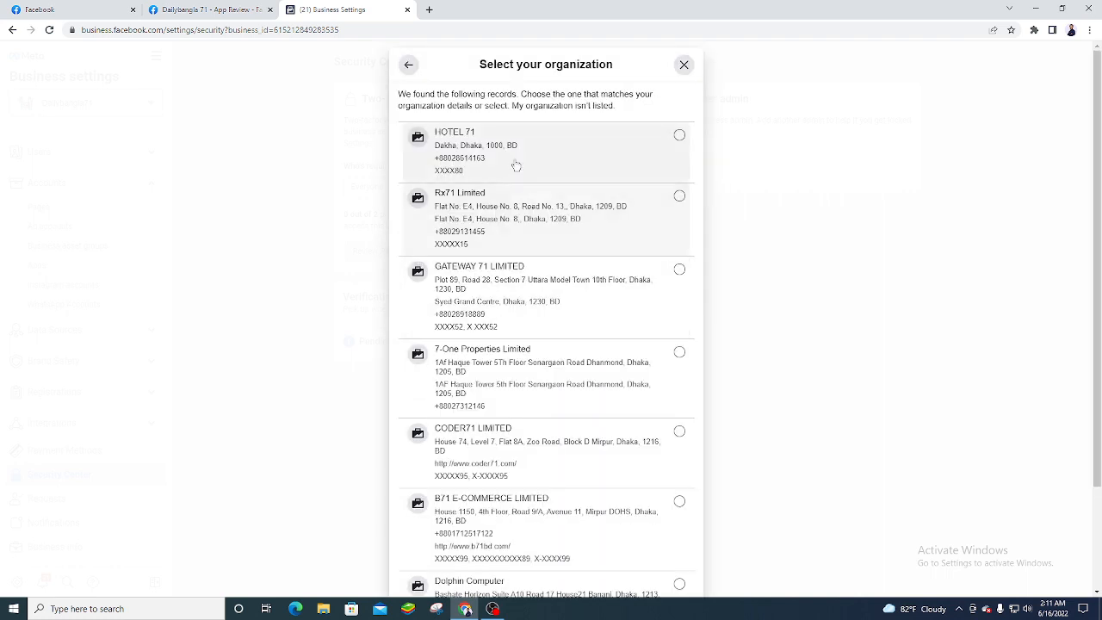
# Step: Review the suggested organization records and exit the verification without selecting one
pyautogui.scroll(-2, 515, 282)
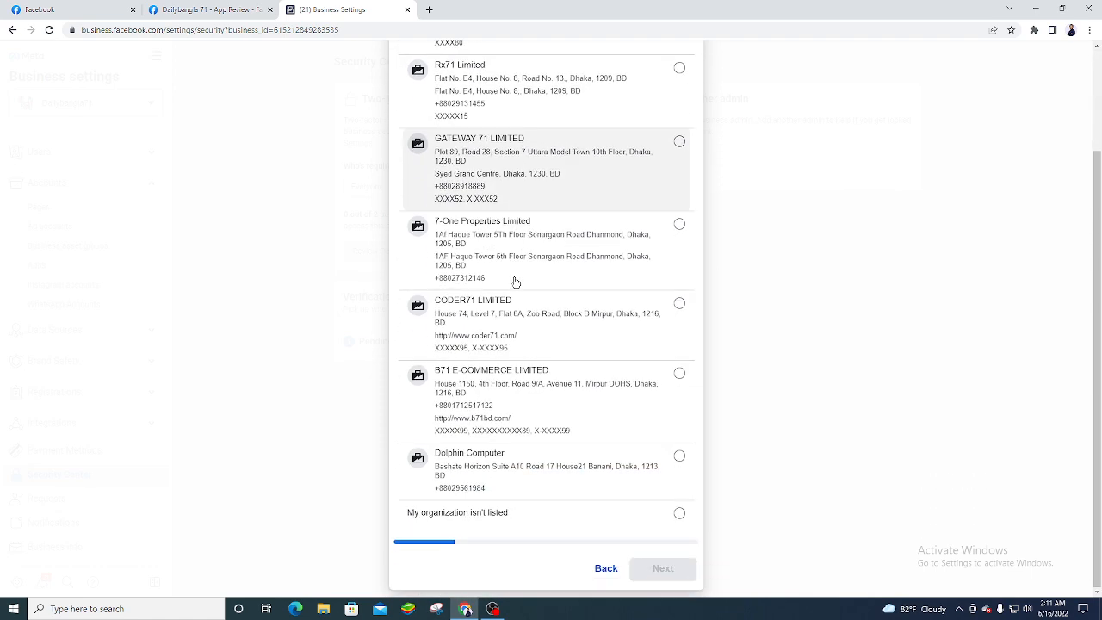
pyautogui.scroll(3, 515, 283)
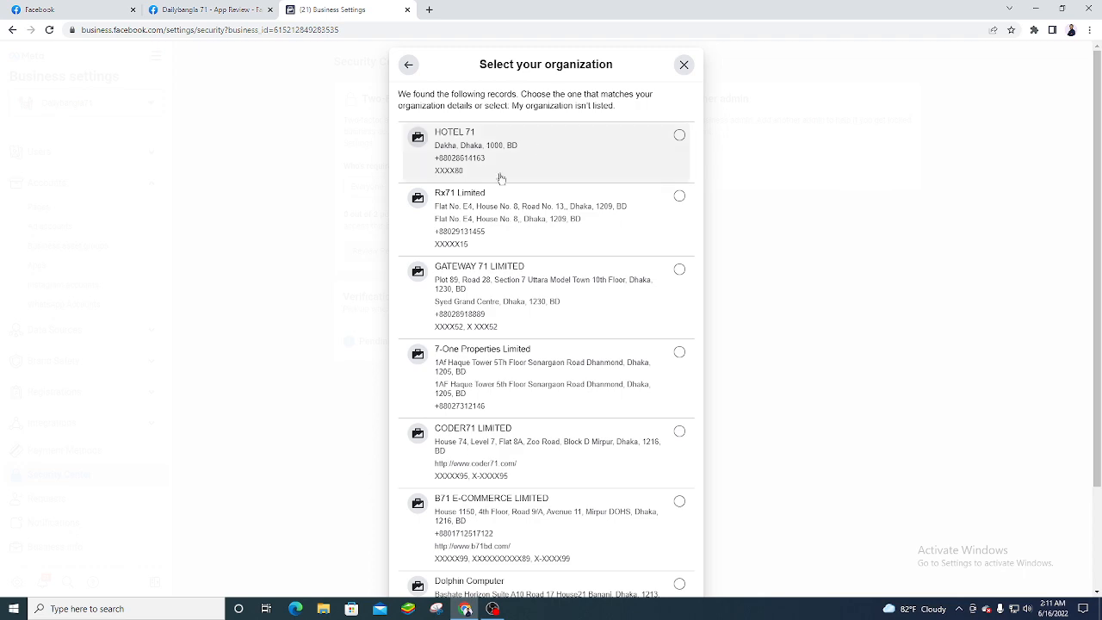
pyautogui.scroll(-2, 512, 369)
pyautogui.scroll(2, 546, 241)
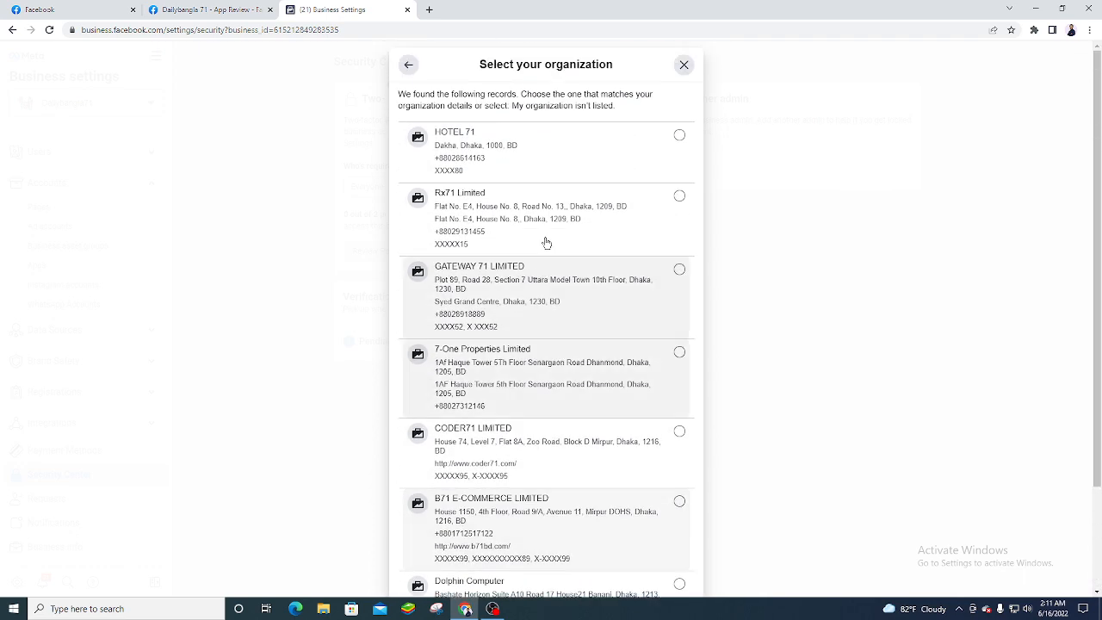
pyautogui.click(684, 67)
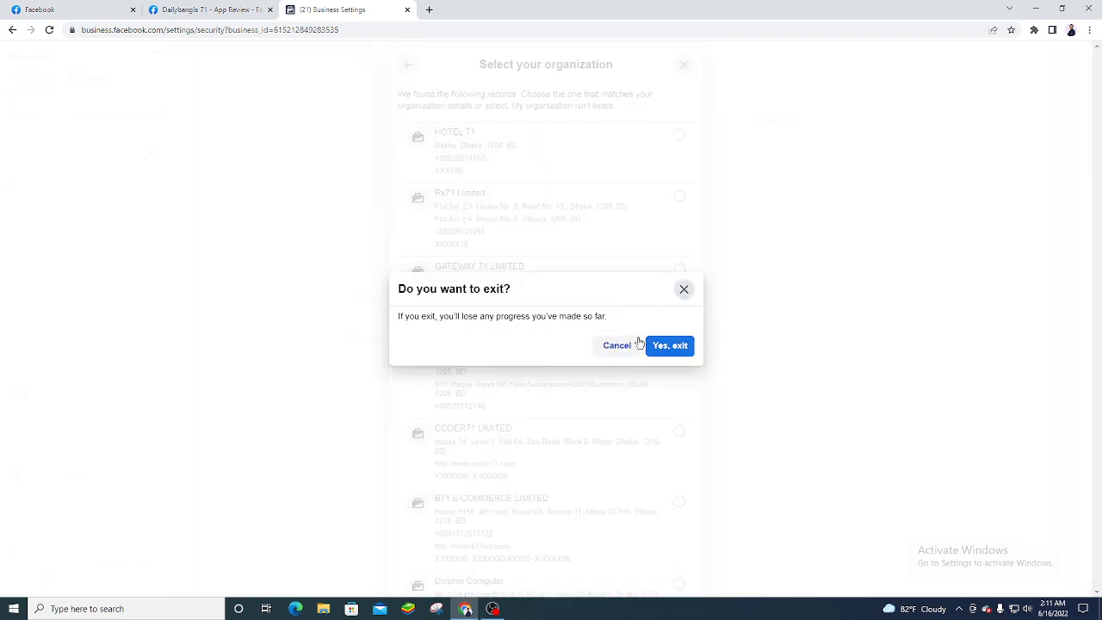
pyautogui.click(678, 347)
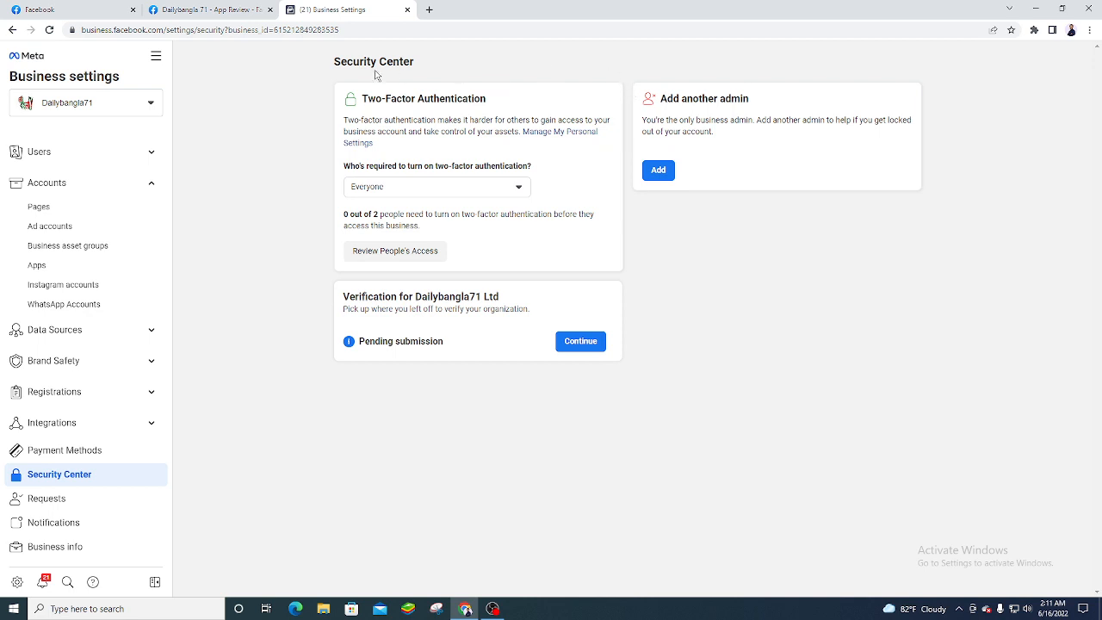
pyautogui.scroll(-1, 69, 478)
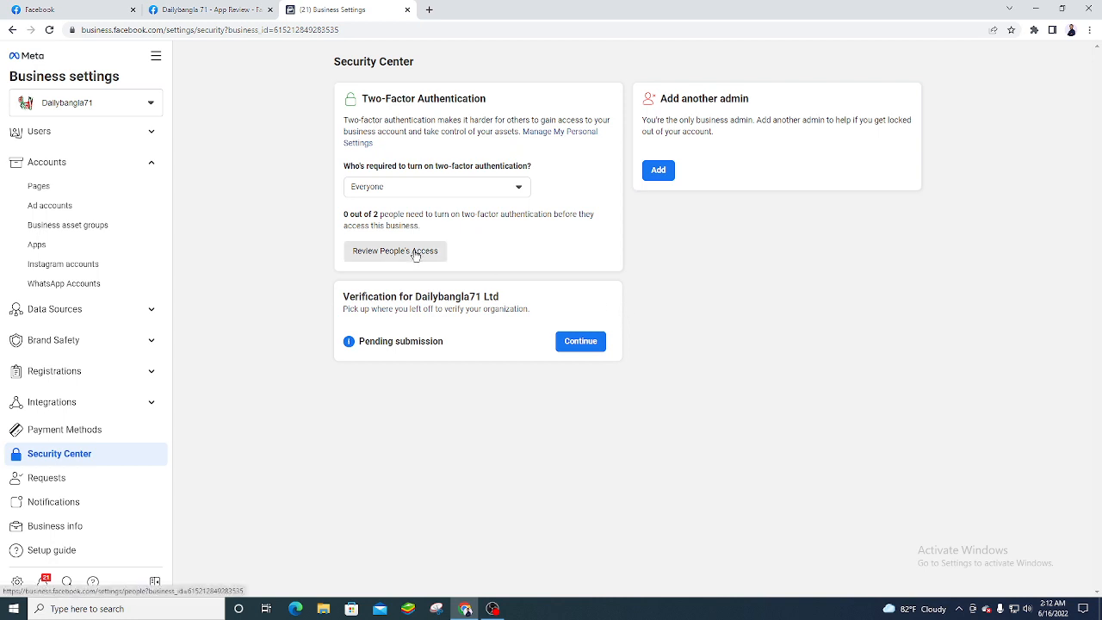
pyautogui.scroll(1, 58, 316)
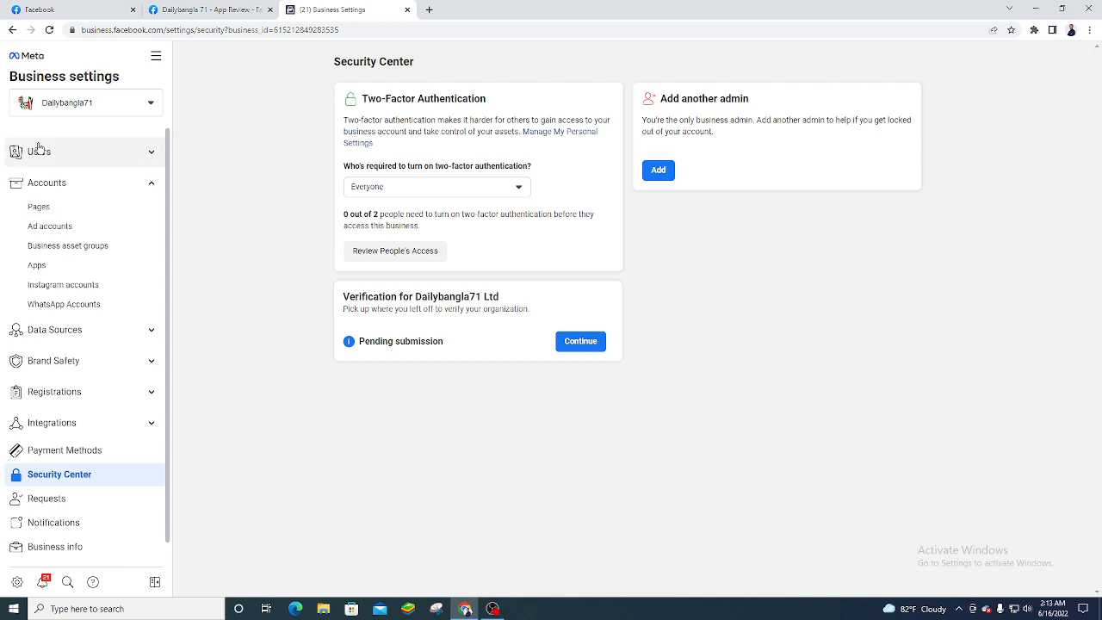
pyautogui.click(93, 154)
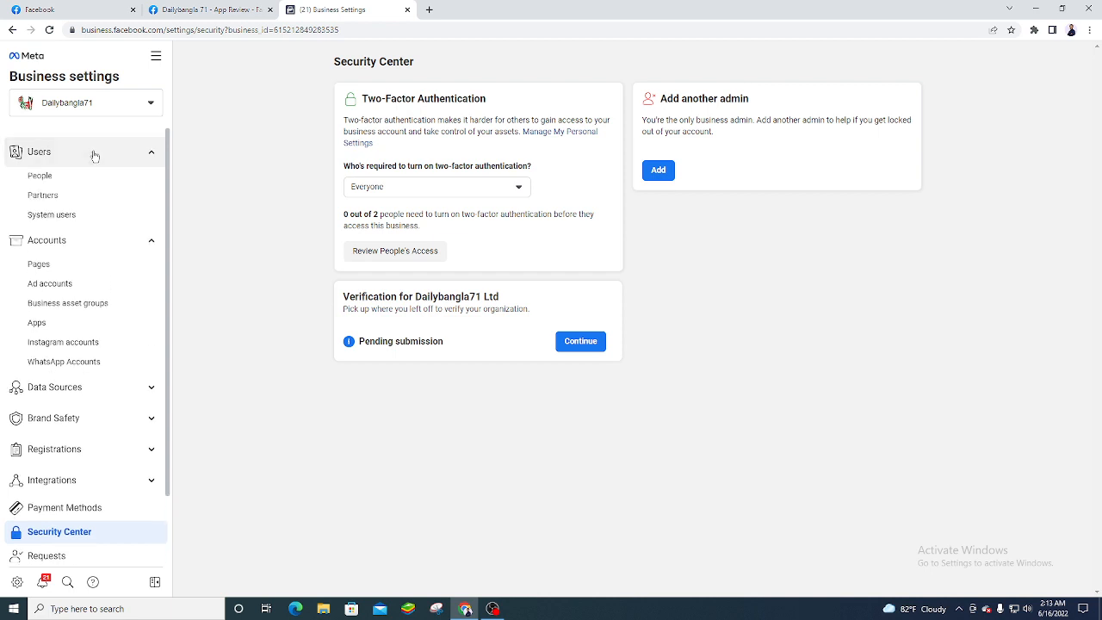
pyautogui.click(148, 153)
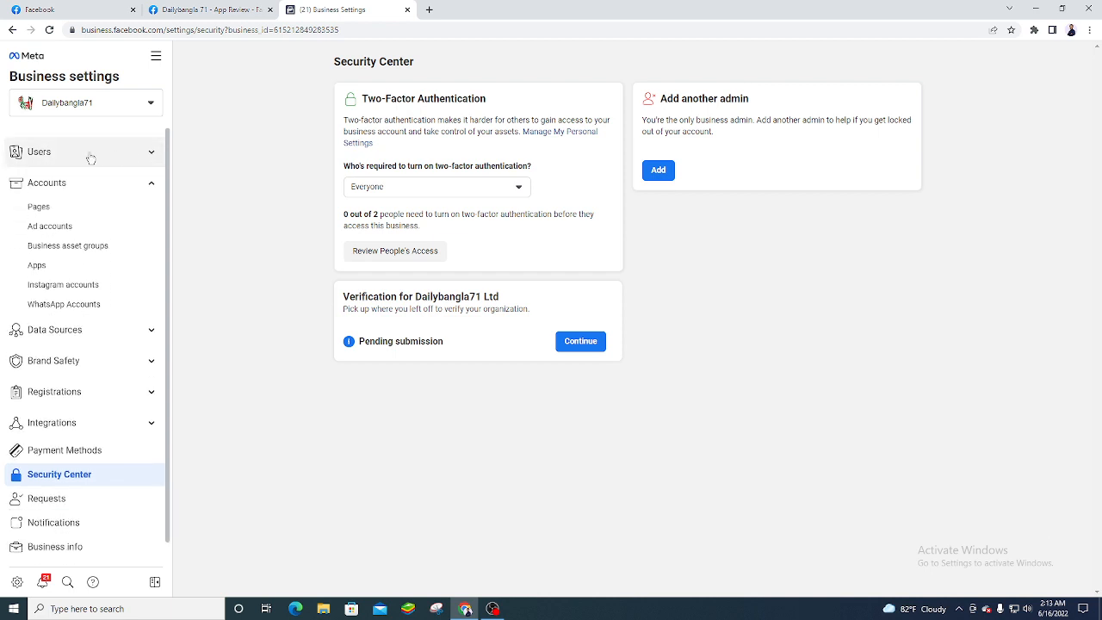
pyautogui.click(150, 154)
pyautogui.click(151, 155)
pyautogui.click(498, 611)
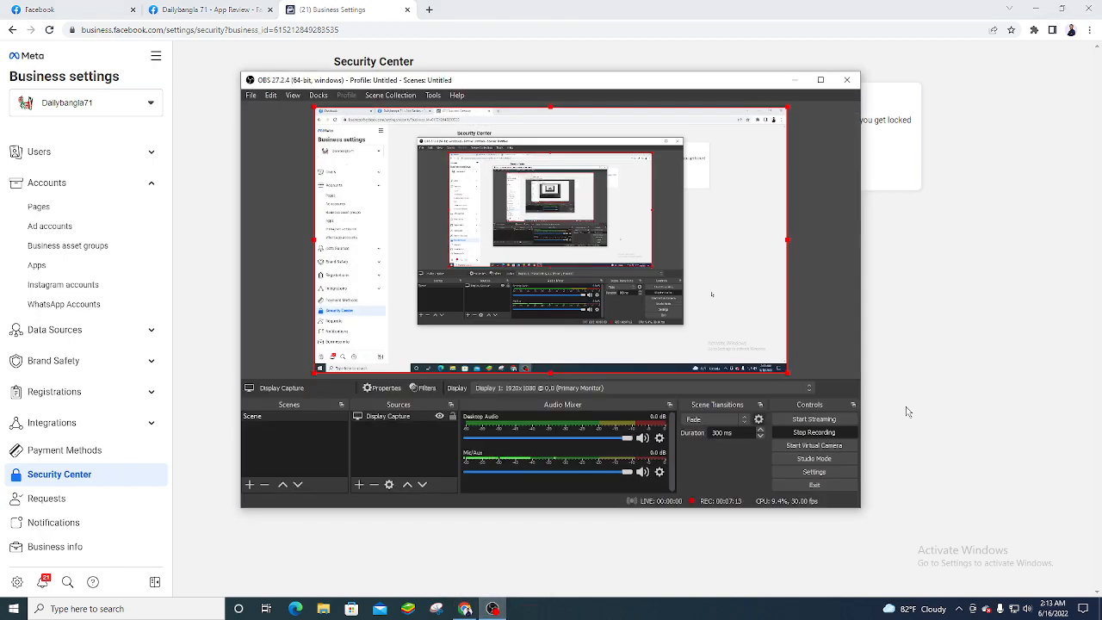